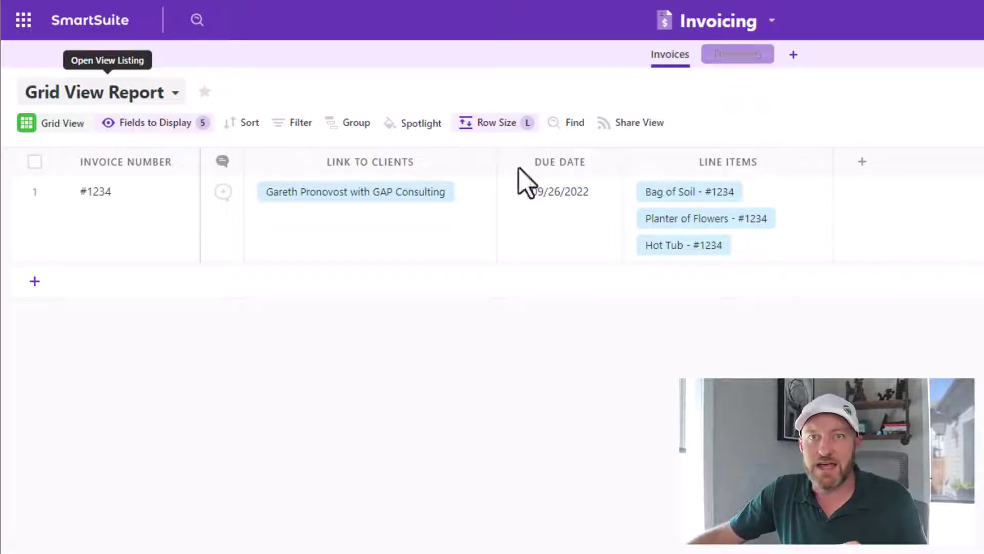
Review invoice #1234's client and 09/26/2022 due date, then open the Line Items table
left_click(138, 243)
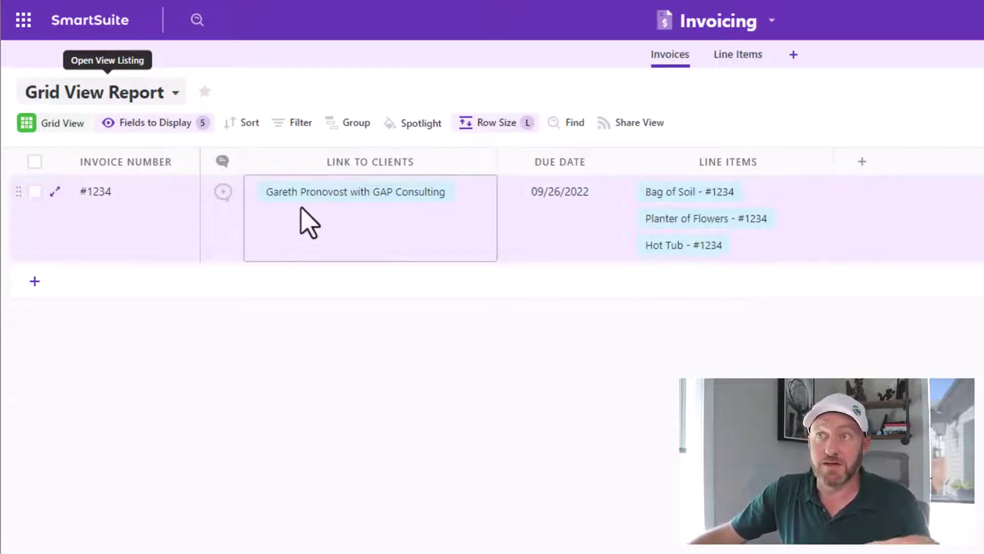
left_click(318, 206)
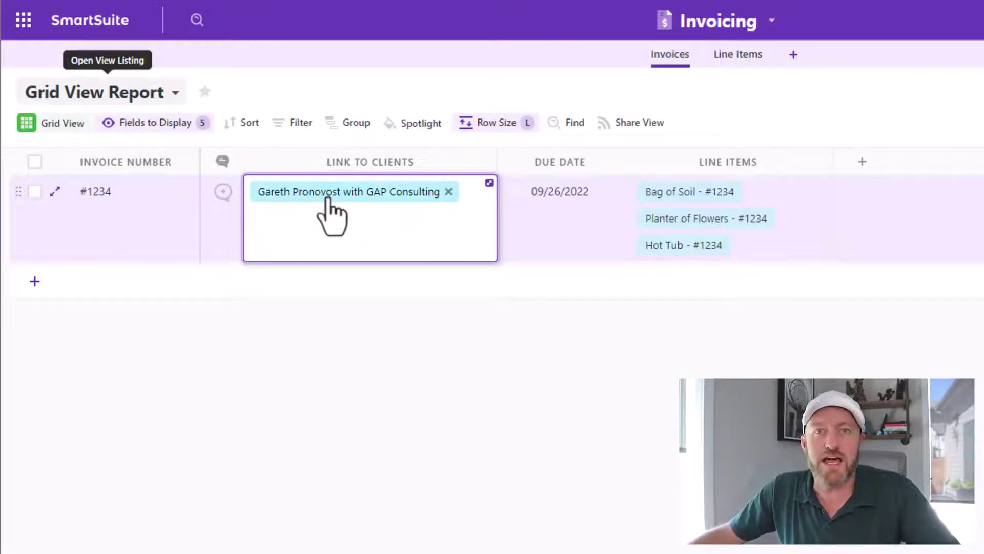
left_click(571, 227)
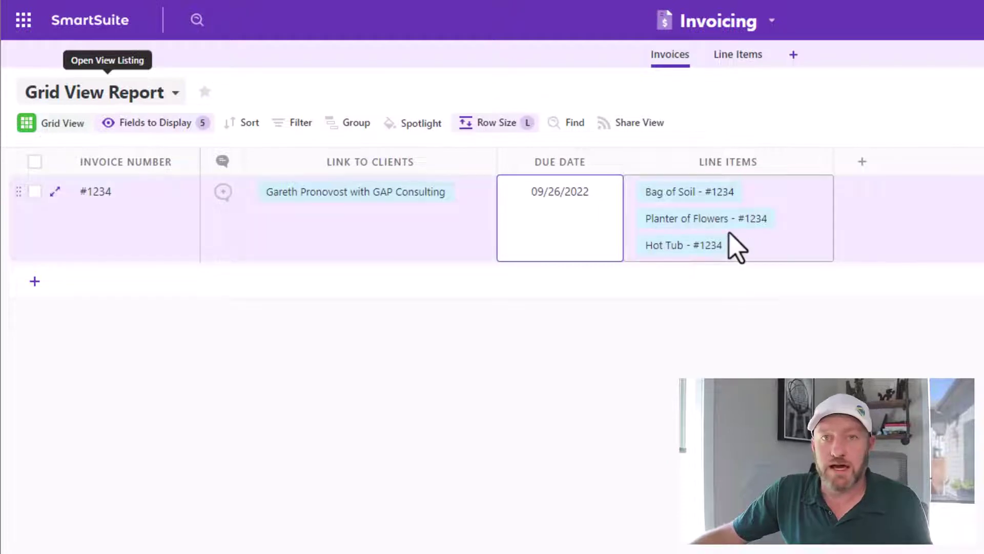
left_click(738, 56)
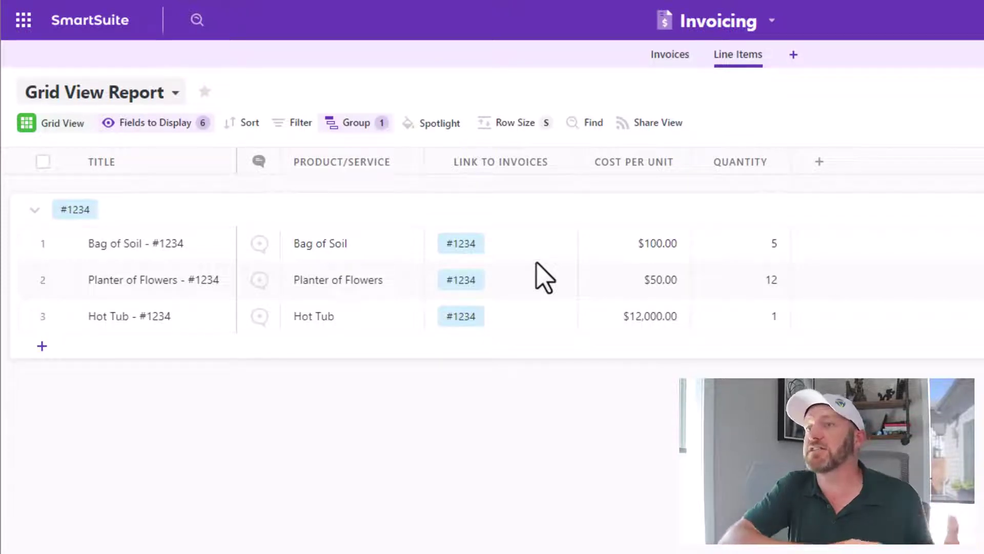
left_click(536, 259)
key("Down")
left_click(190, 238)
left_click(311, 241)
key("Down")
key("Up")
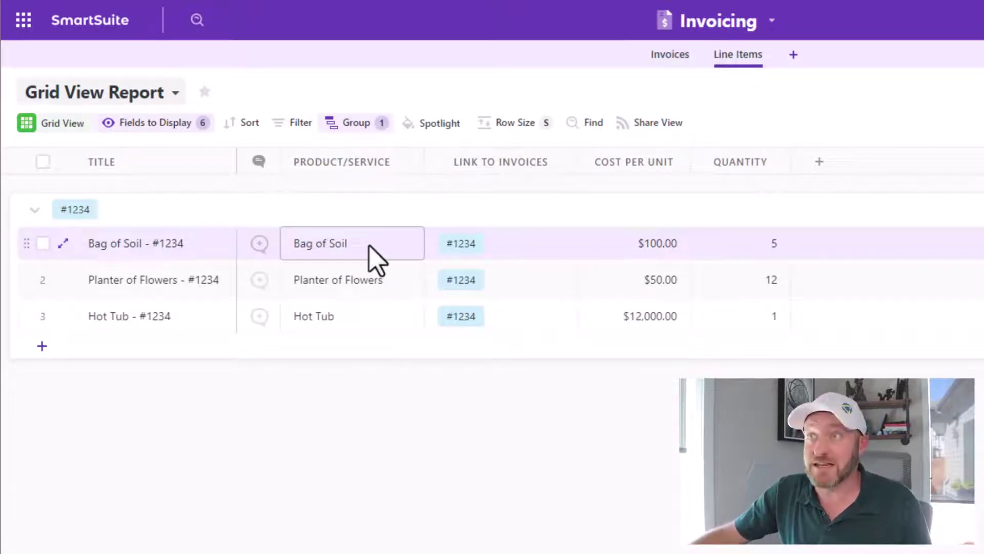
key("Down")
key("Up")
left_click(374, 163)
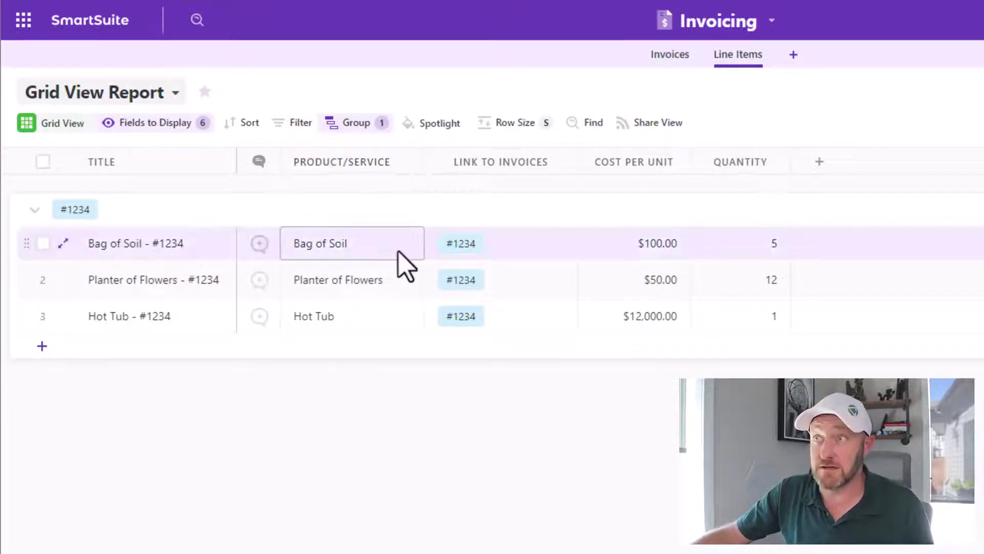
left_click(507, 243)
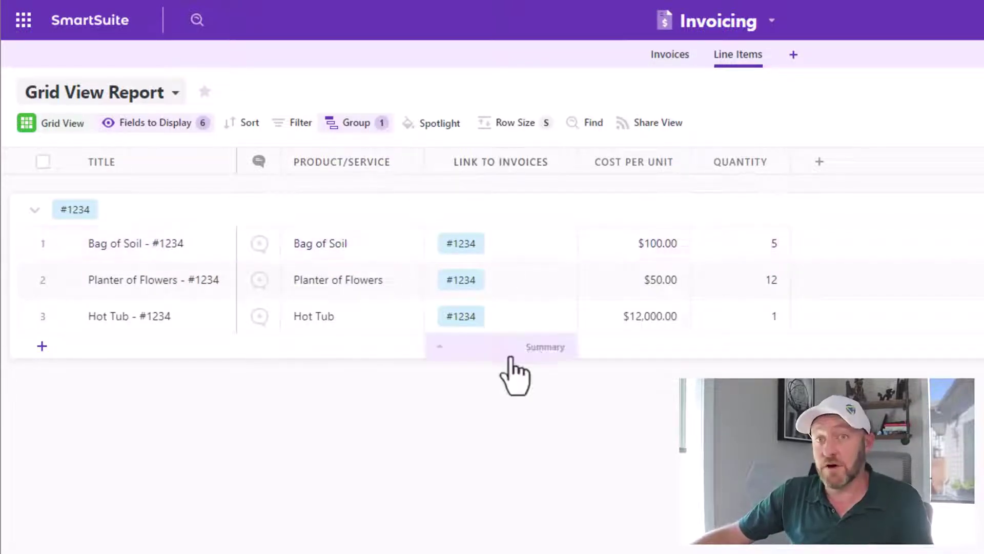
left_click(523, 280)
left_click(657, 274)
left_click(657, 245)
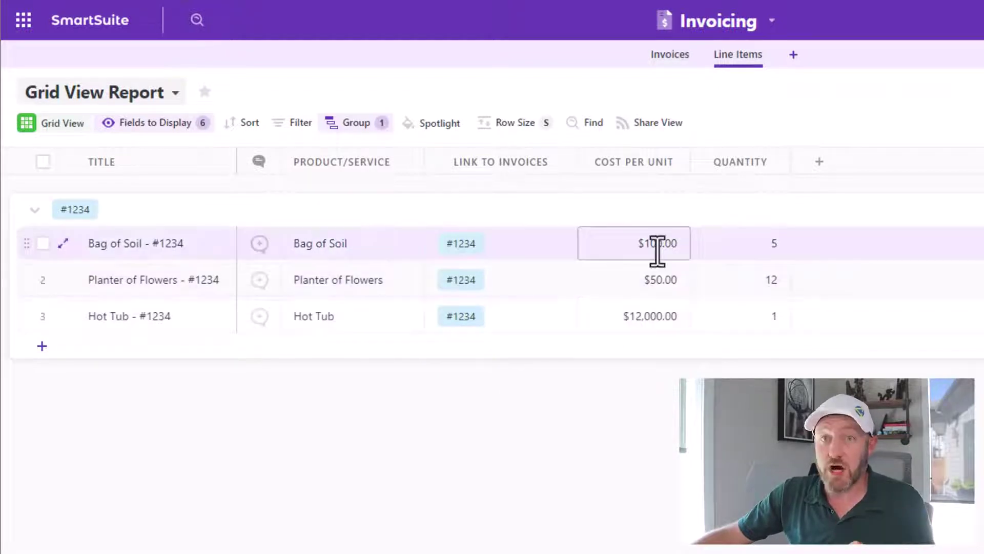
left_click(325, 244)
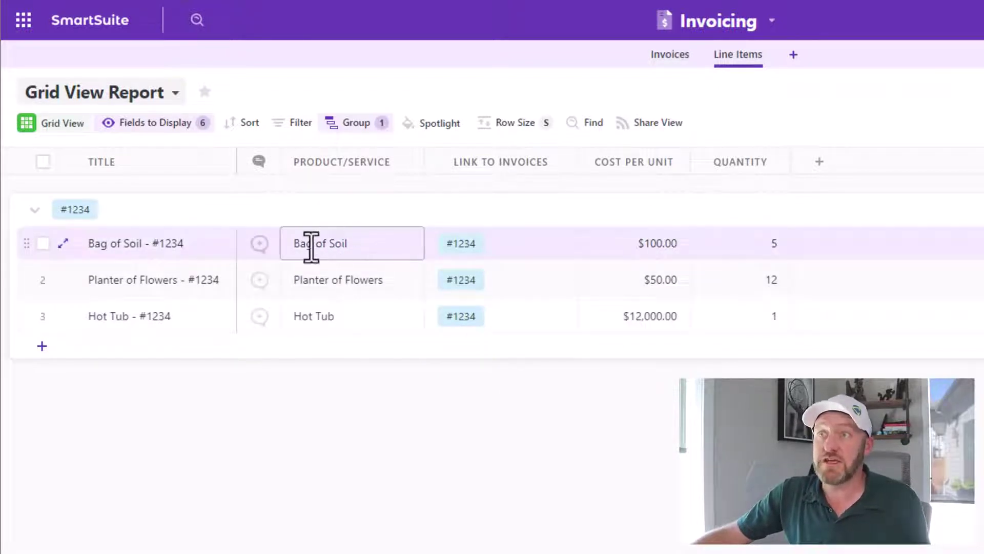
left_click(607, 250)
left_click(740, 256)
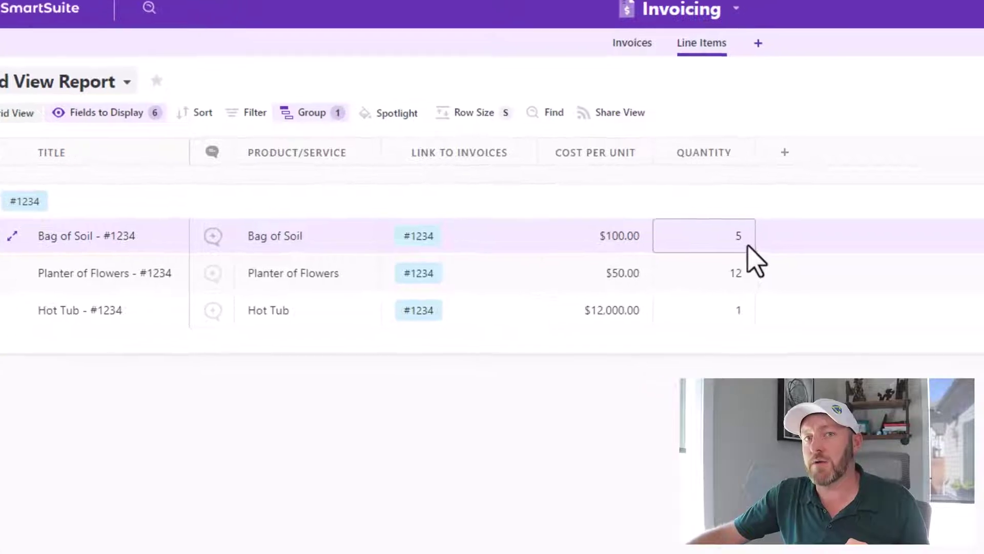
Add a new Formula field to Line Items named Subtotal
left_click(785, 152)
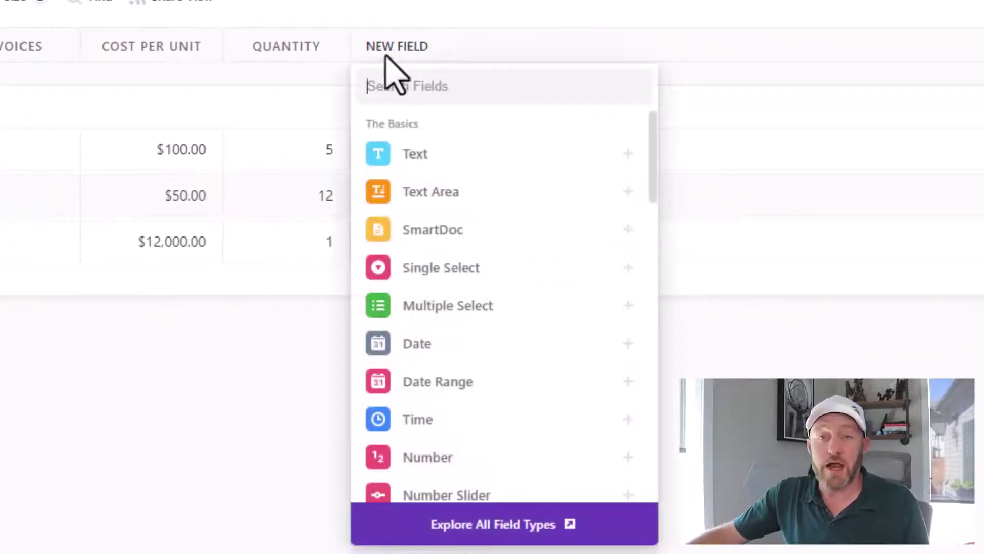
type("for")
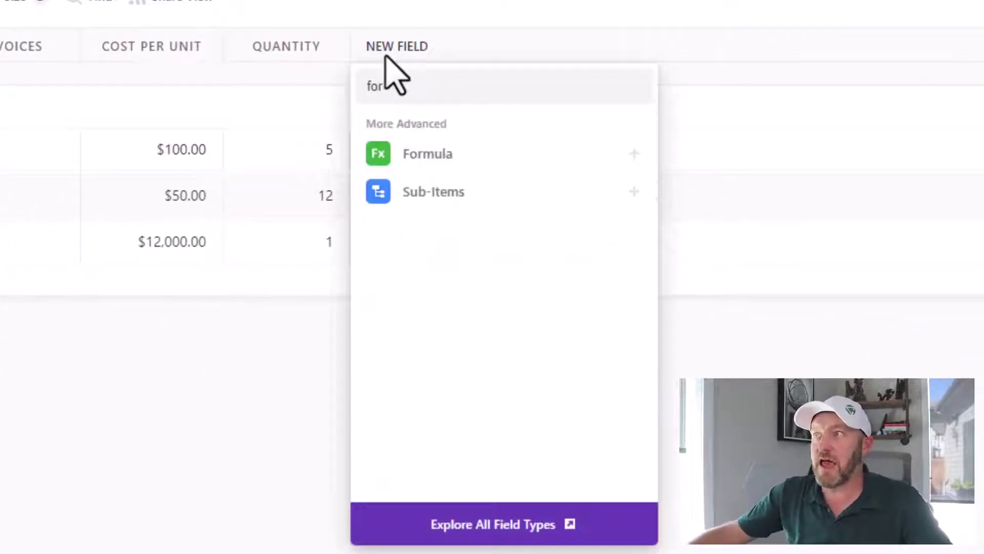
mouse_move(423, 159)
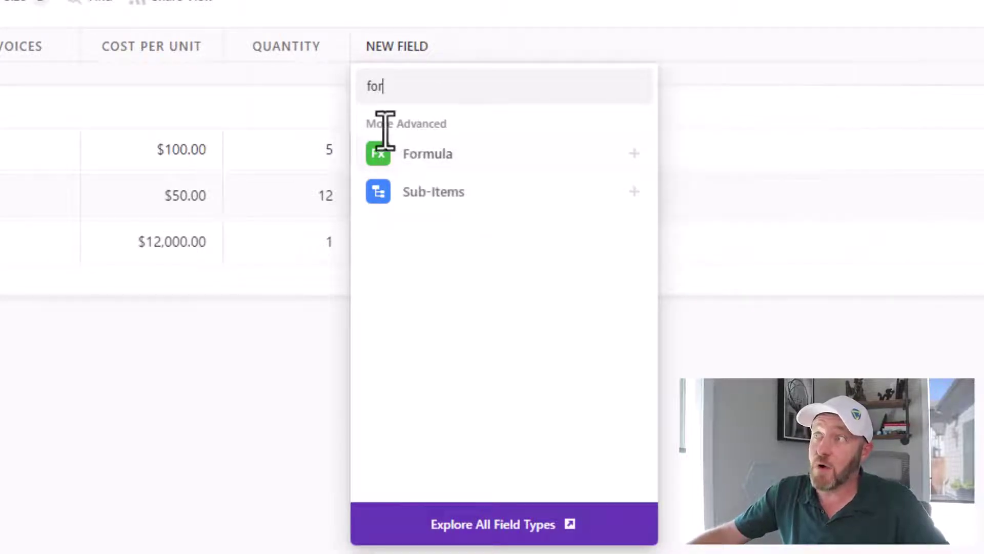
left_click(449, 160)
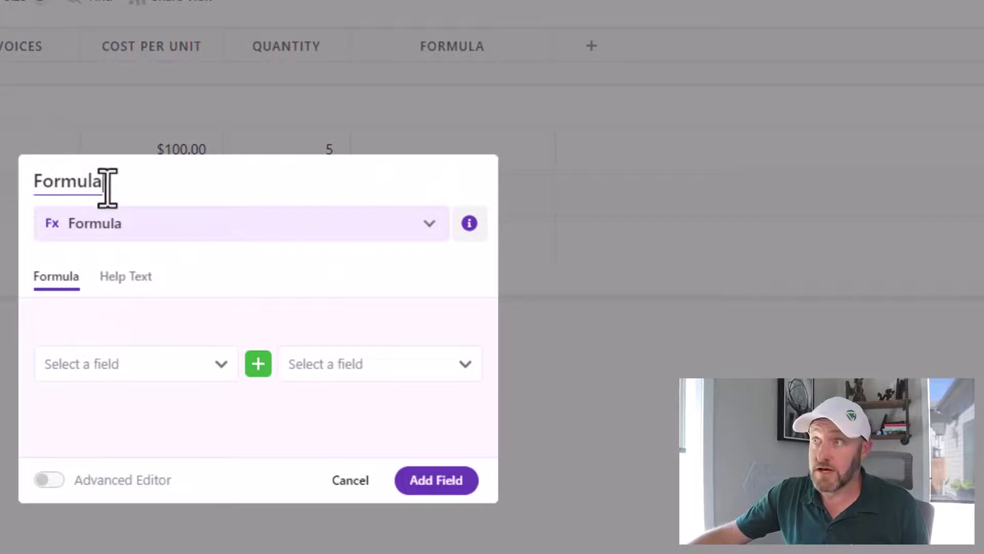
left_click_drag(106, 186, 31, 192)
type("Subtotal")
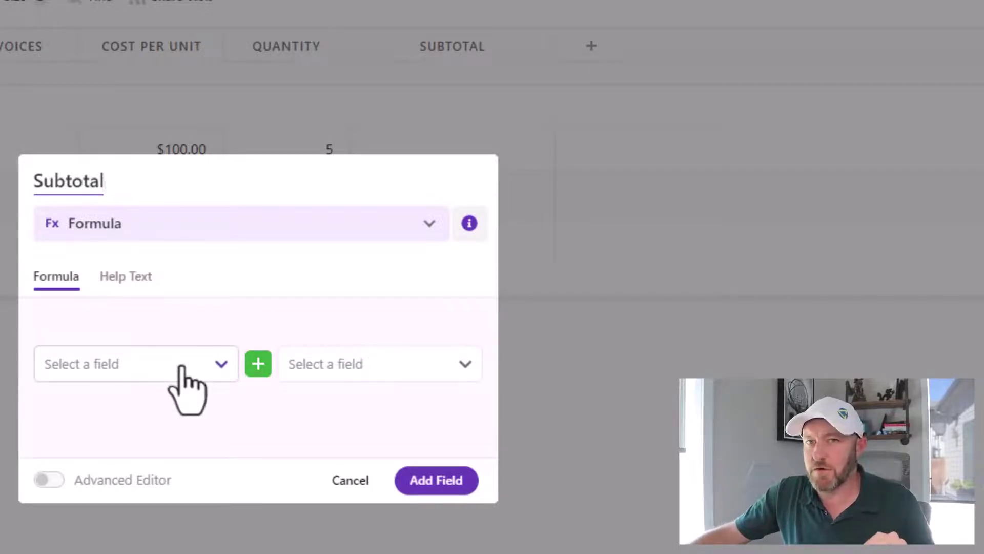
Define the Subtotal formula as Cost per unit × Quantity
left_click(258, 365)
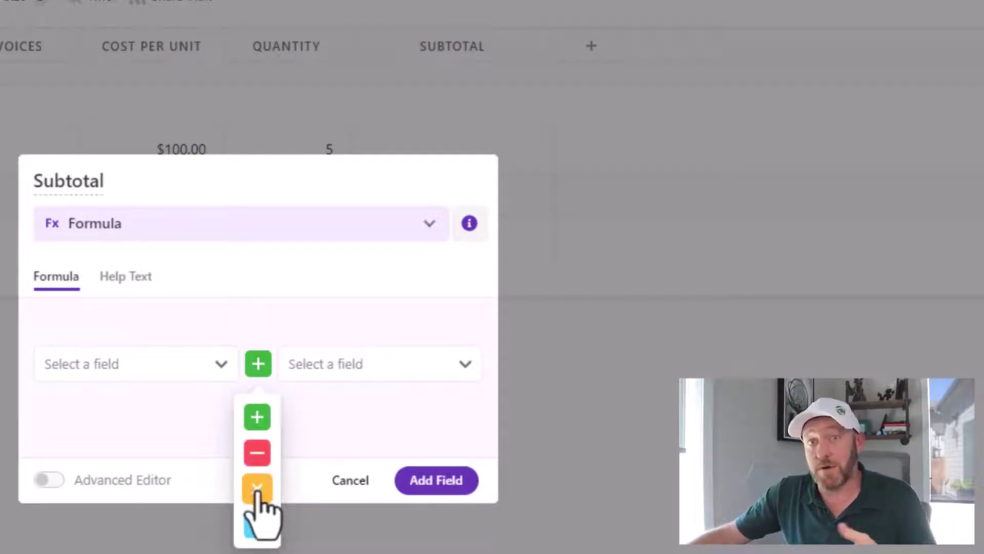
left_click(257, 488)
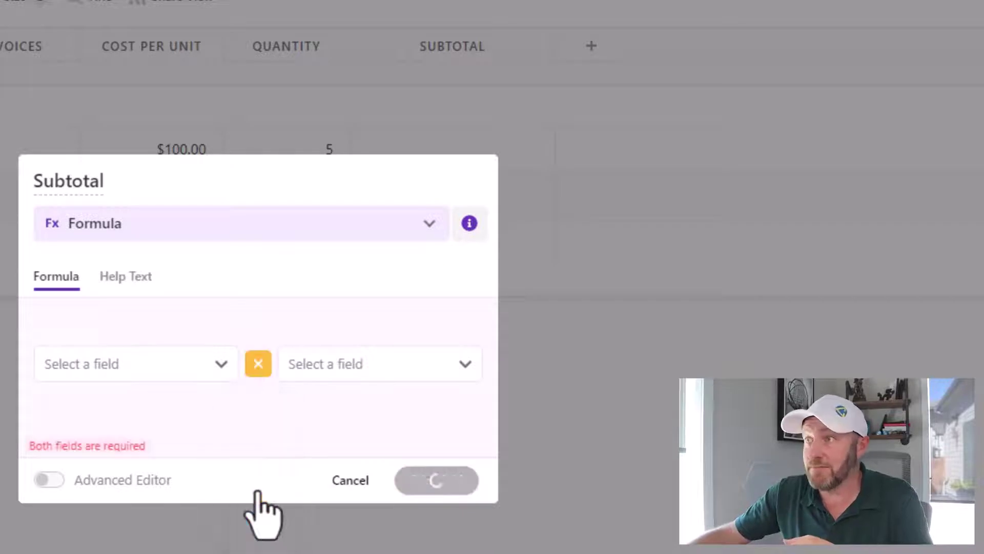
left_click(205, 374)
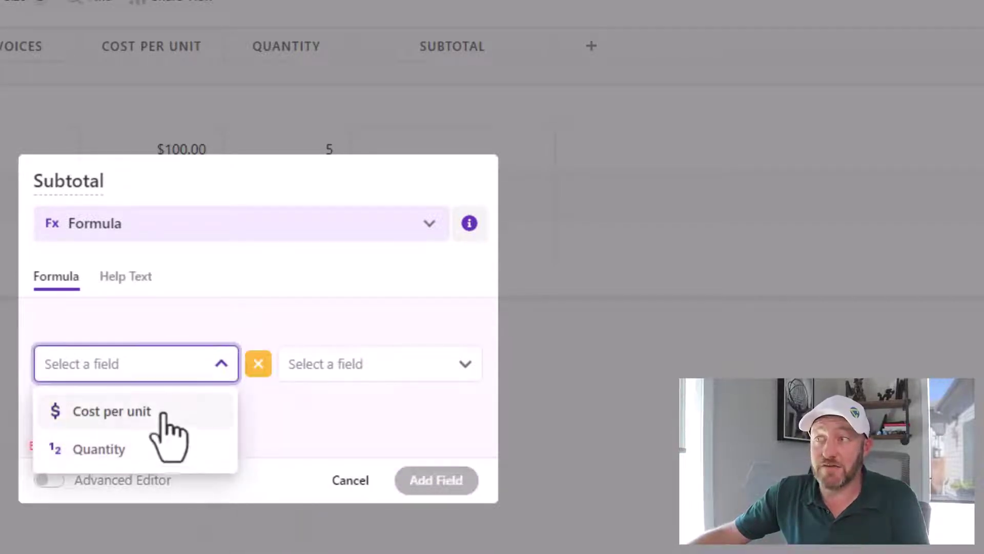
left_click(164, 411)
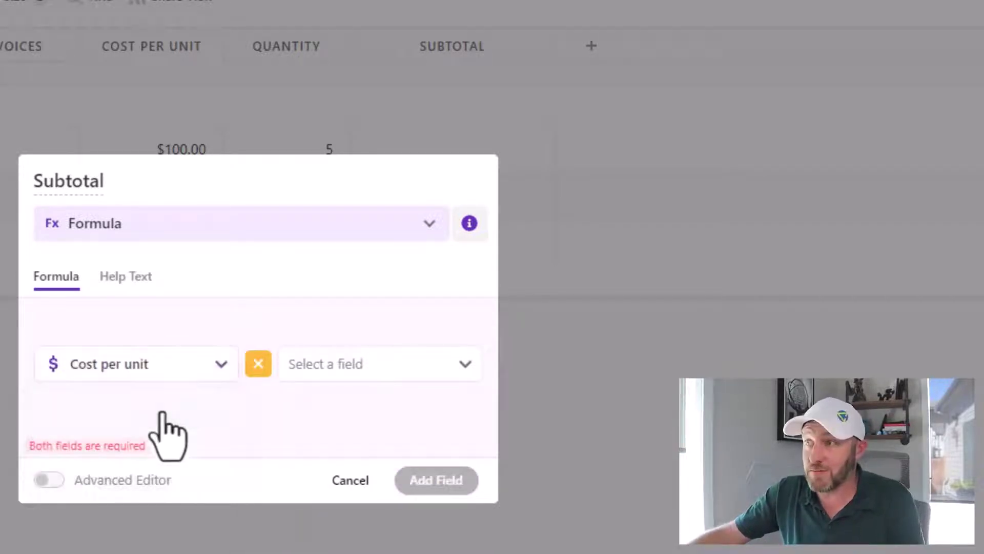
left_click(326, 370)
left_click(339, 460)
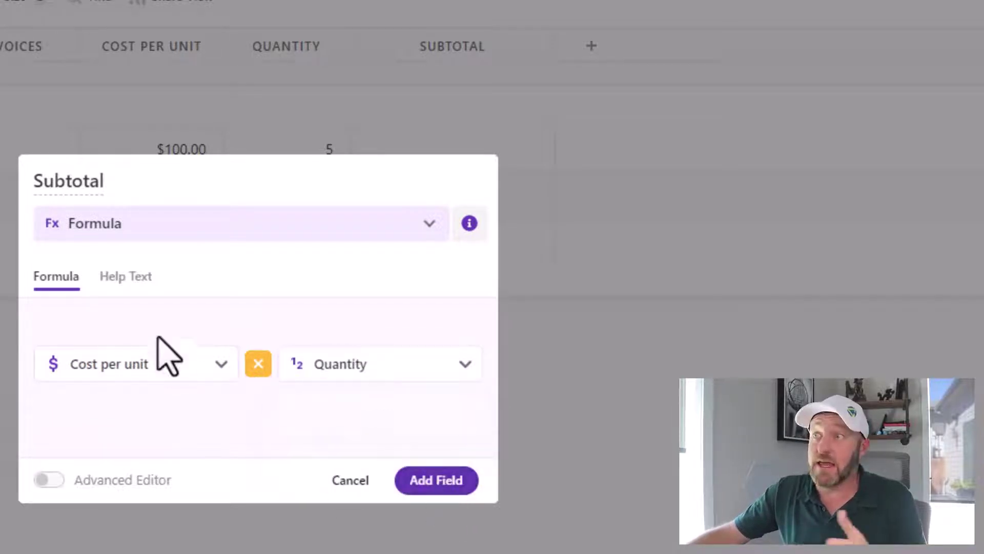
Leave the help text empty and save Subtotal, giving 500.00, 600.00 and 12,000.00
left_click(128, 278)
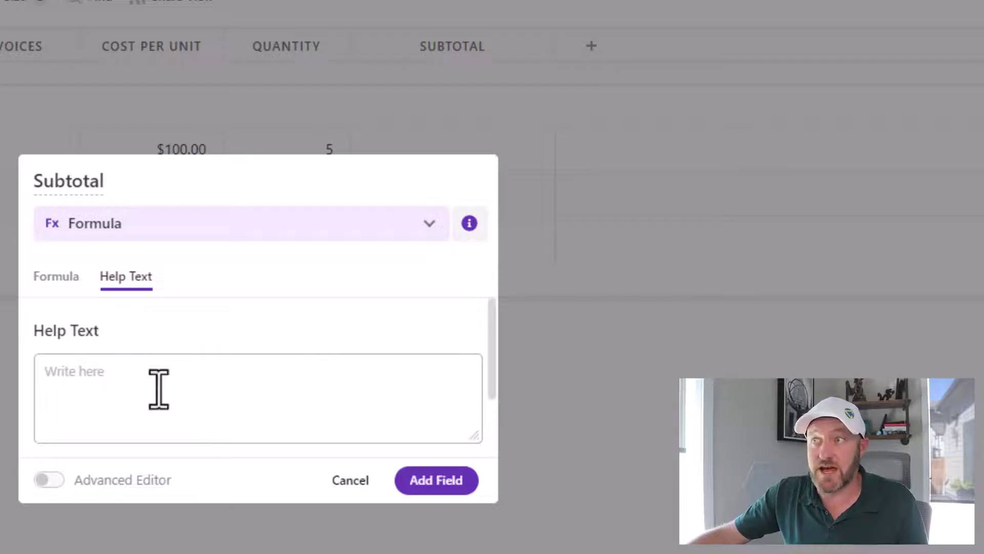
left_click(88, 379)
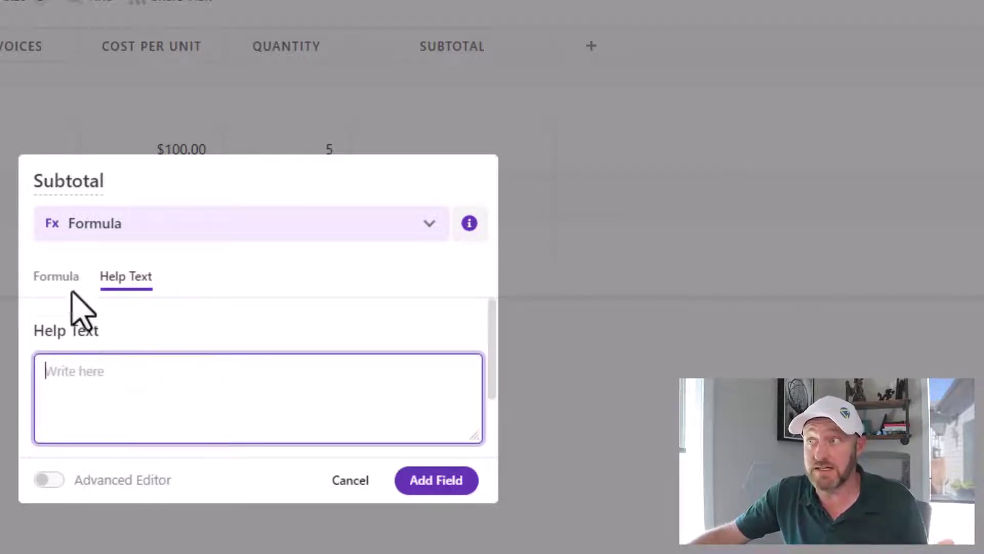
left_click(60, 277)
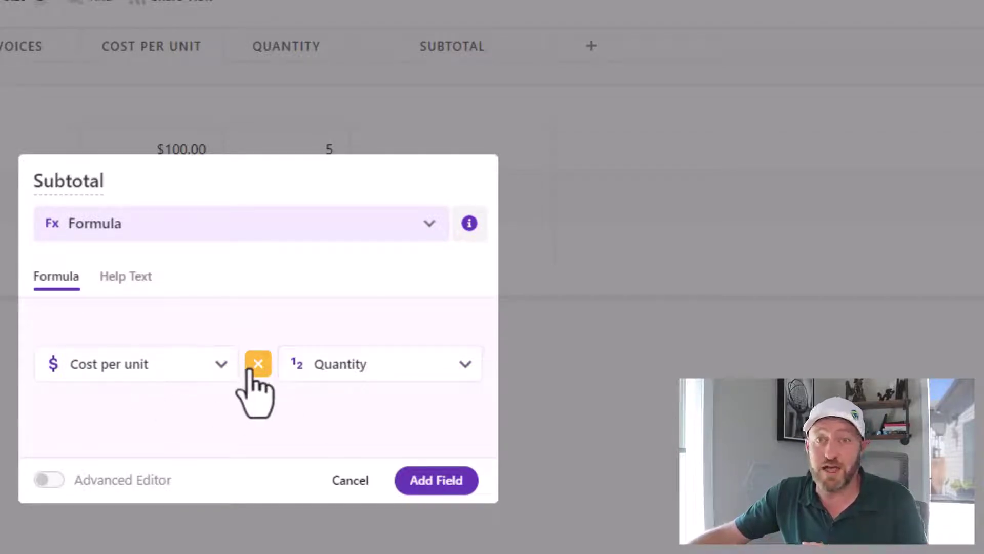
left_click(435, 481)
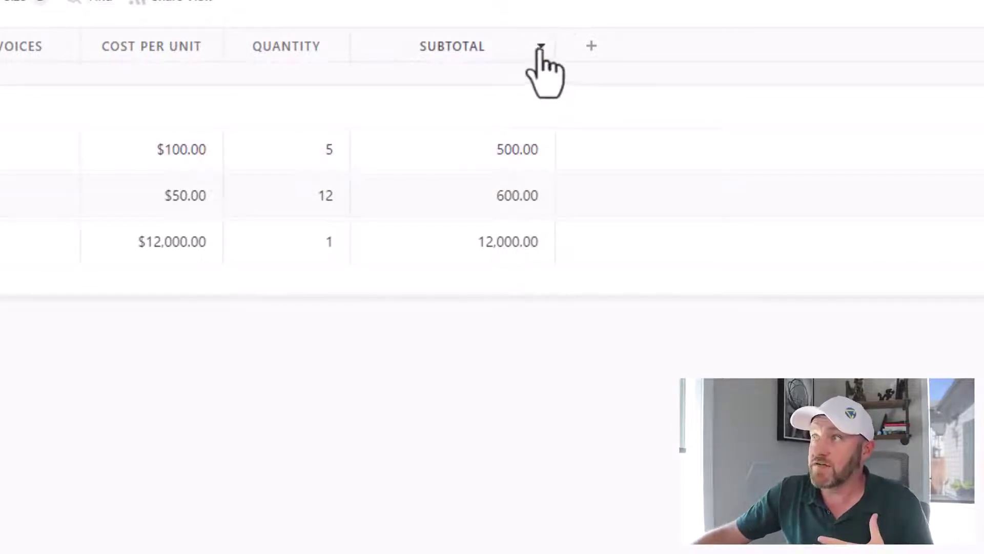
Open the Subtotal field settings and close them without changes
left_click(538, 48)
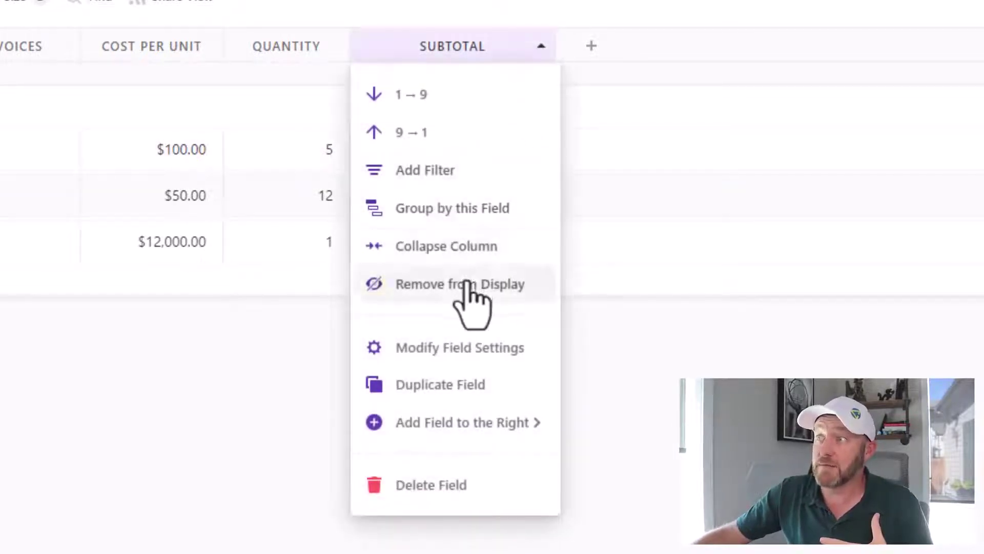
left_click(468, 347)
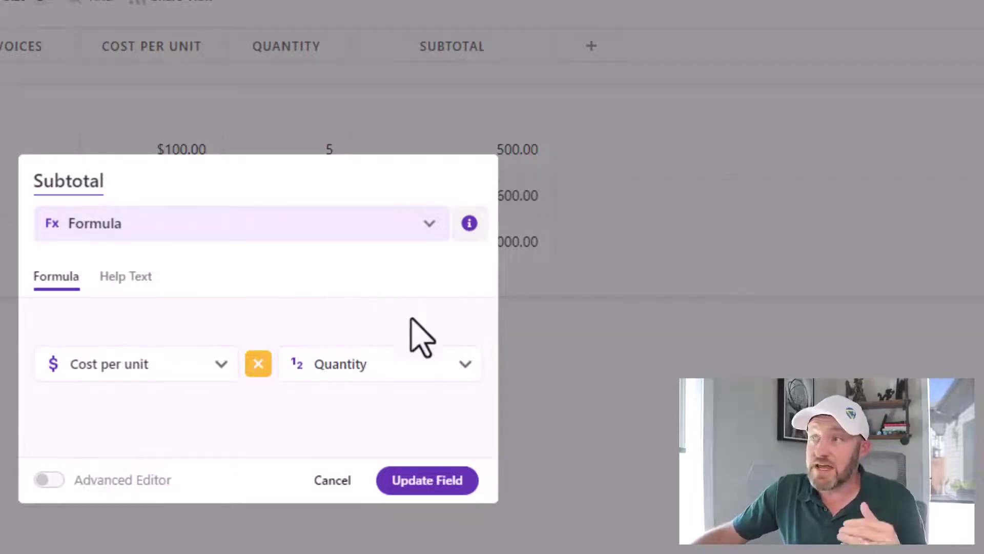
left_click(327, 481)
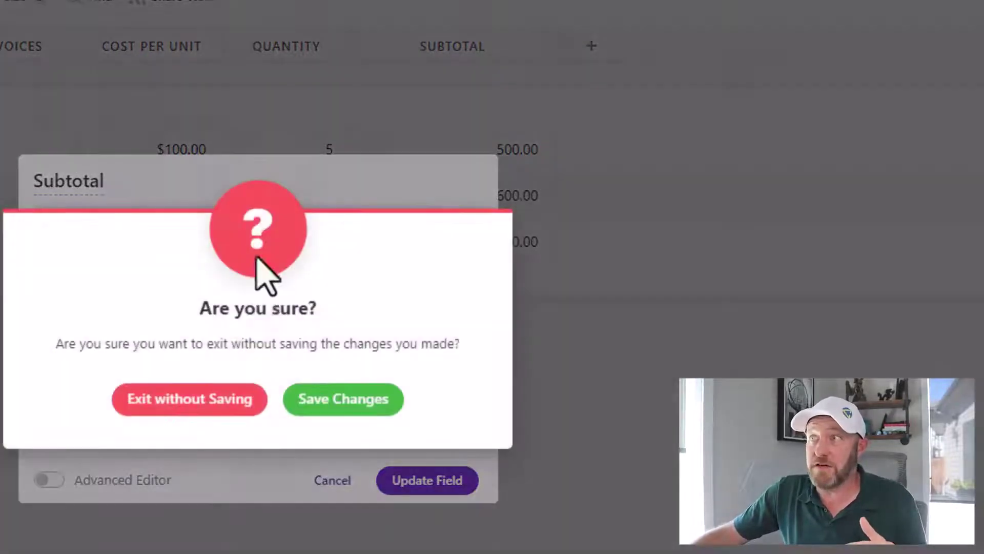
left_click(220, 407)
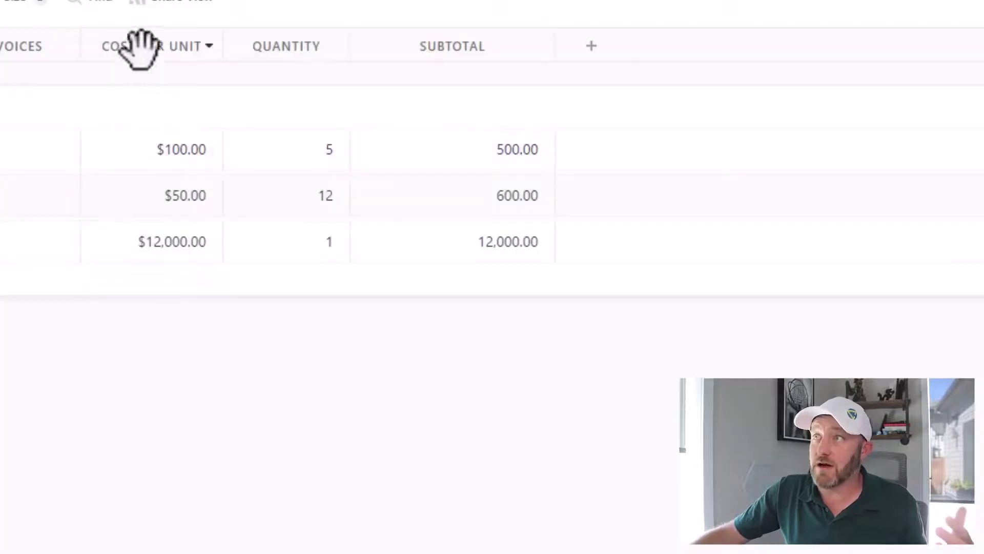
Review Cost per unit's currency settings, then narrow the Subtotal column
left_click(200, 49)
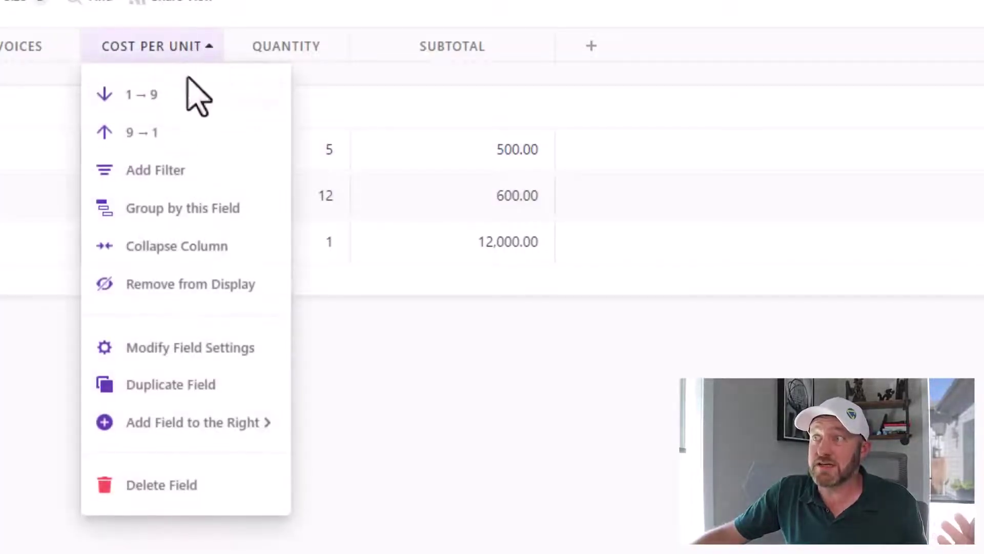
left_click(220, 348)
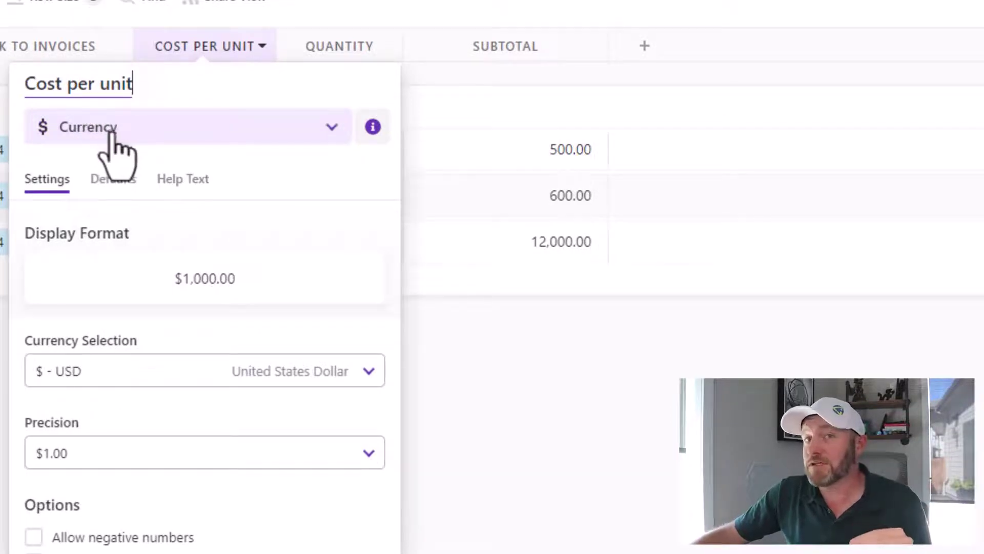
left_click(595, 369)
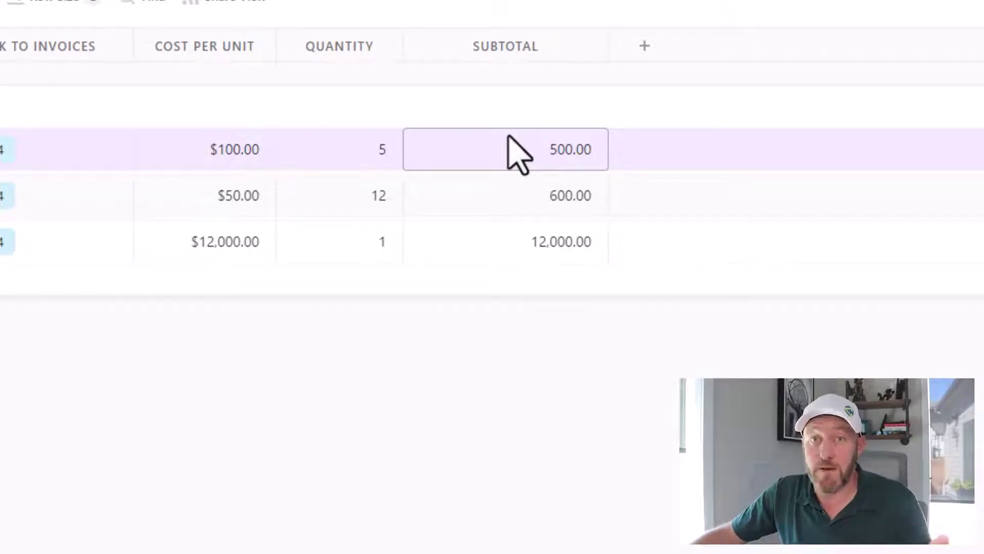
left_click_drag(609, 53, 545, 54)
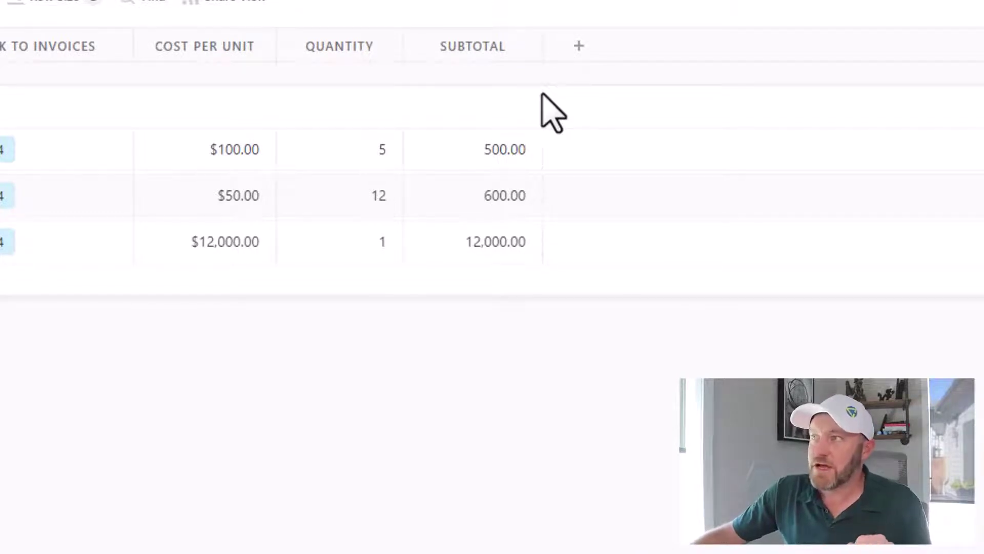
Open Subtotal's settings in the Advanced Editor, showing [Cost per unit] * [Quantity]
left_click(525, 50)
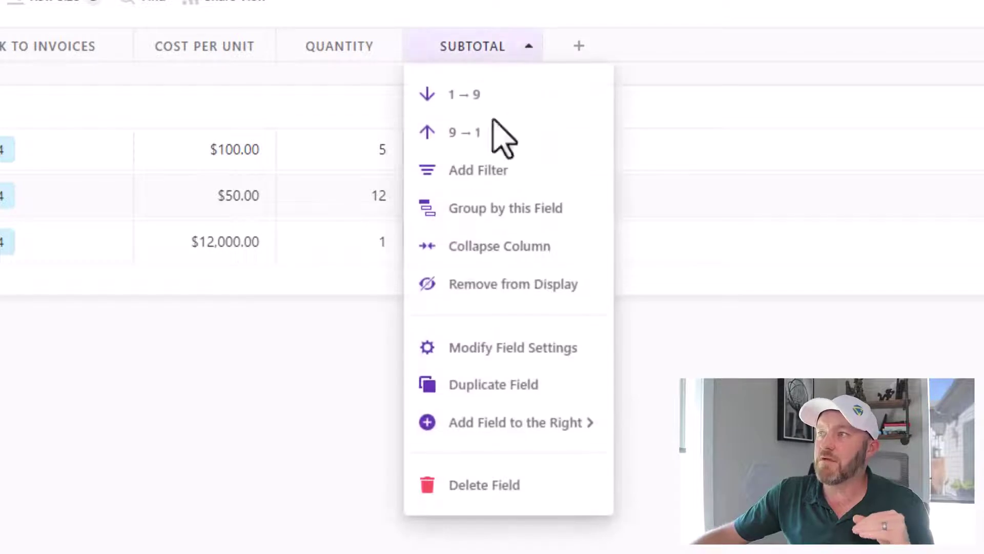
left_click(493, 349)
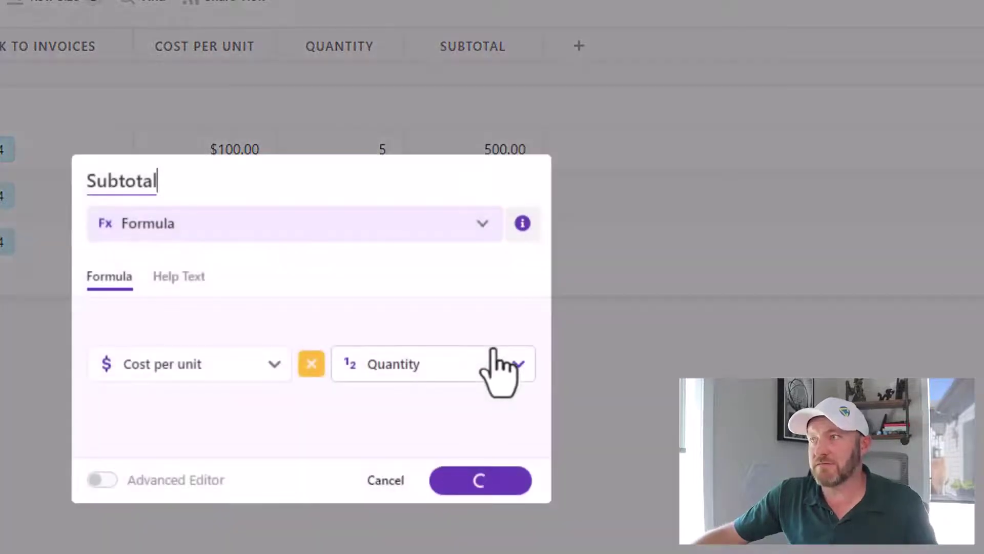
left_click(102, 484)
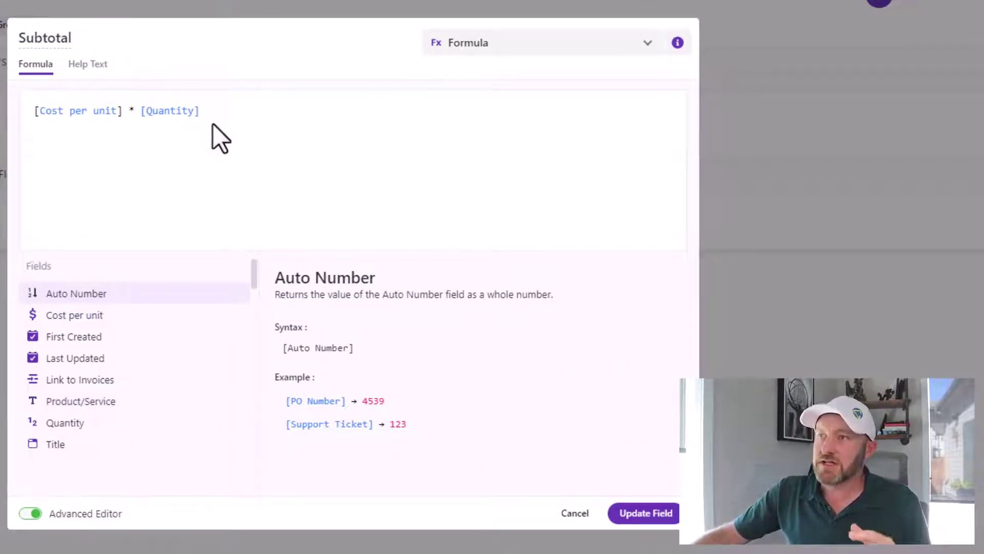
Read the First Created field description and inspect the [Quantity] reference in the formula
mouse_move(157, 341)
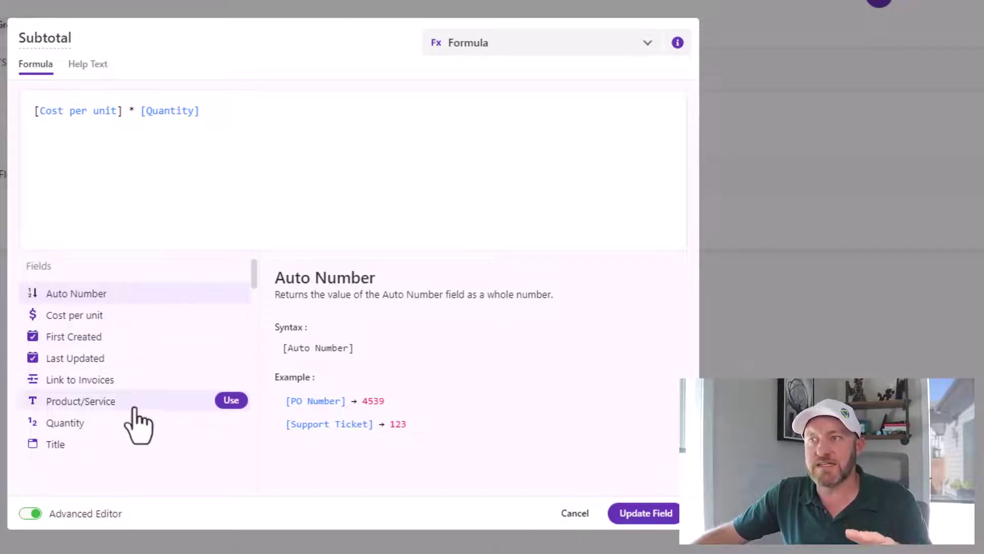
mouse_move(132, 451)
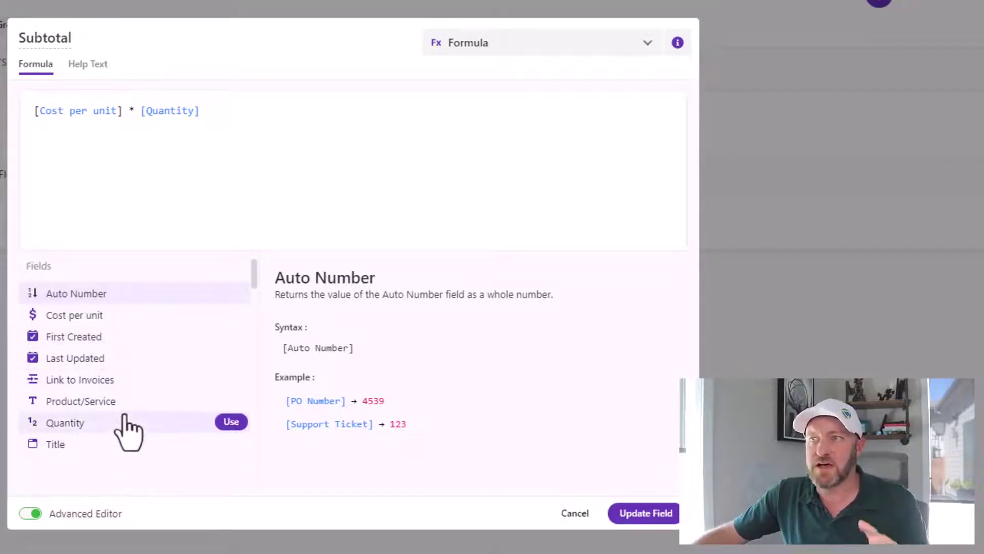
left_click(115, 339)
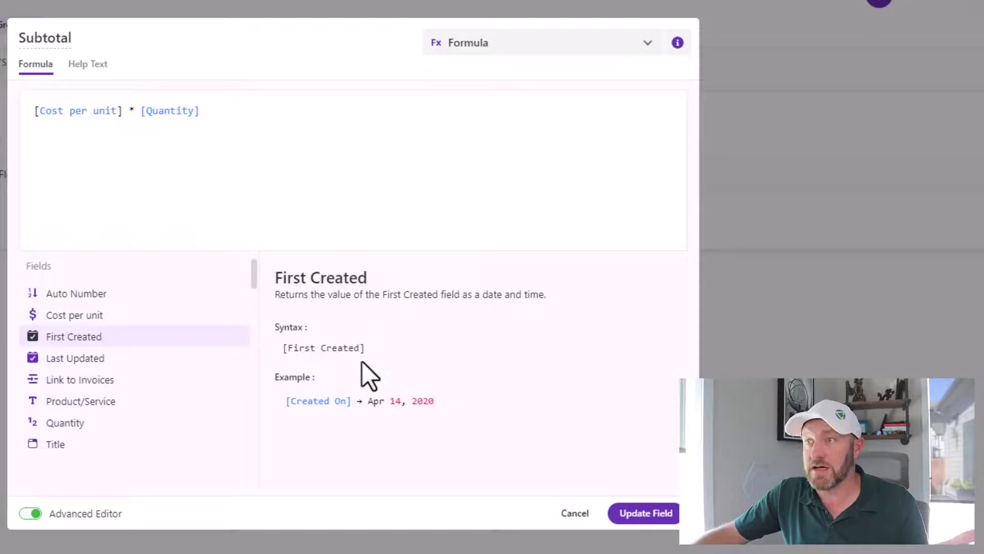
mouse_move(91, 338)
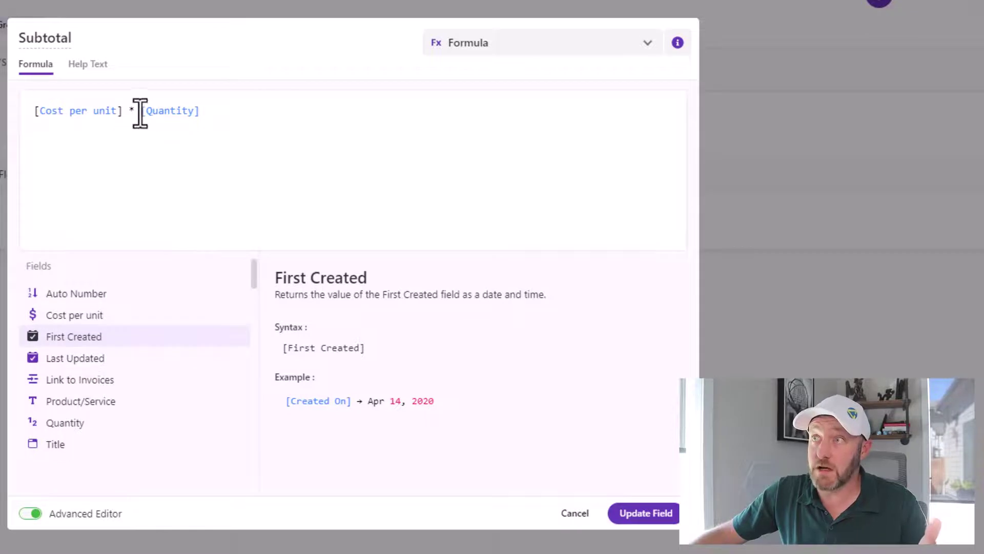
left_click_drag(138, 109, 208, 118)
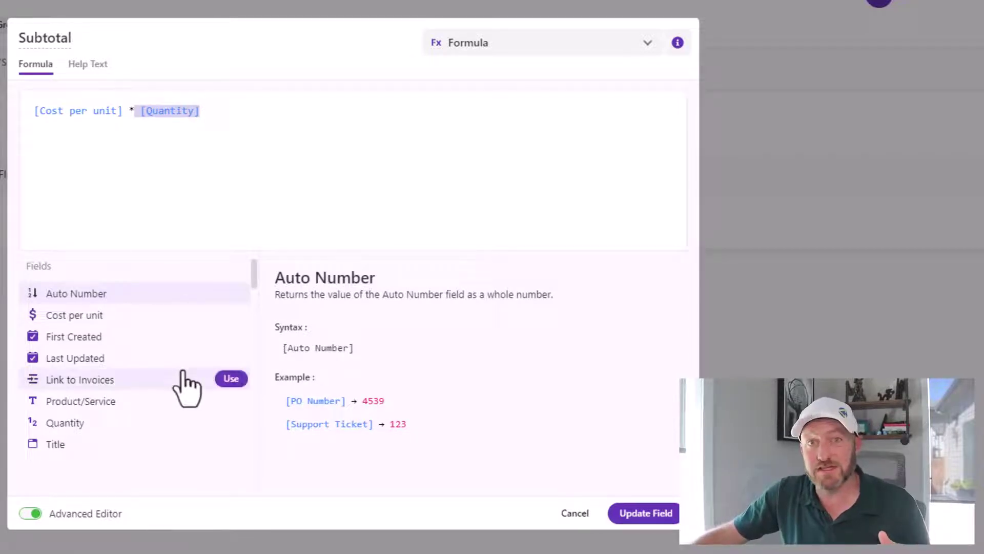
left_click(143, 110)
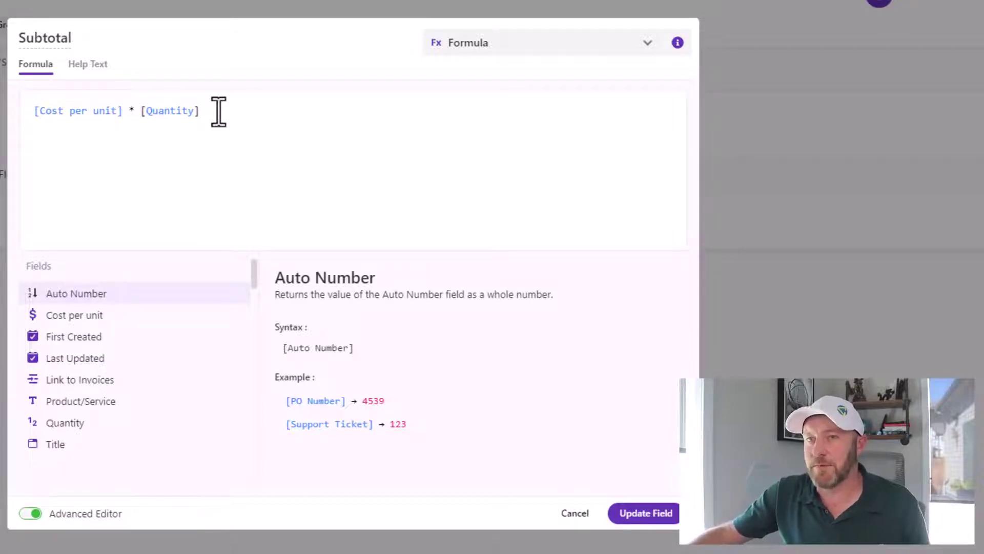
Browse the Operators and Functions lists, reading AVGIF's help and scrolling past SUMIF
scroll(169, 365, "down", 5)
scroll(154, 340, "up", 2)
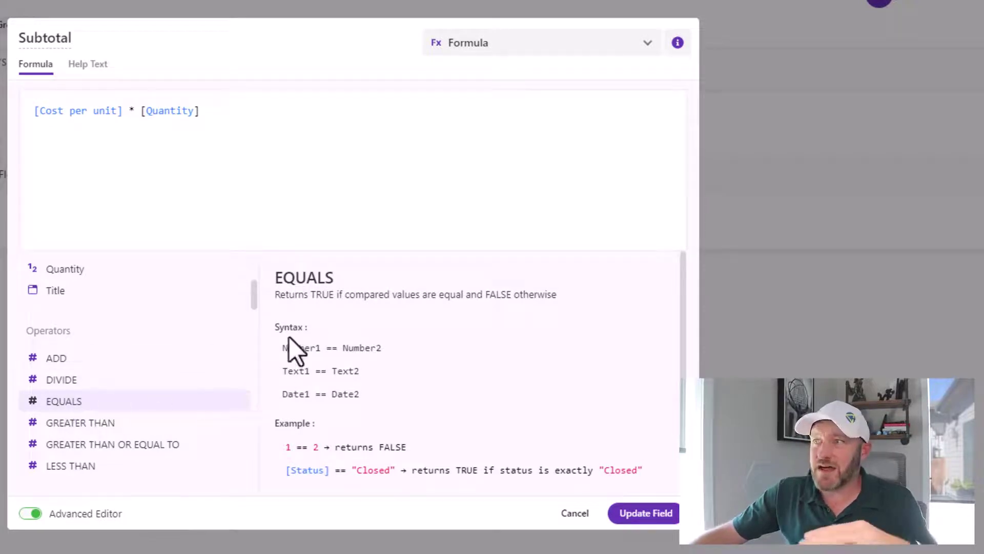
scroll(439, 361, "down", 1)
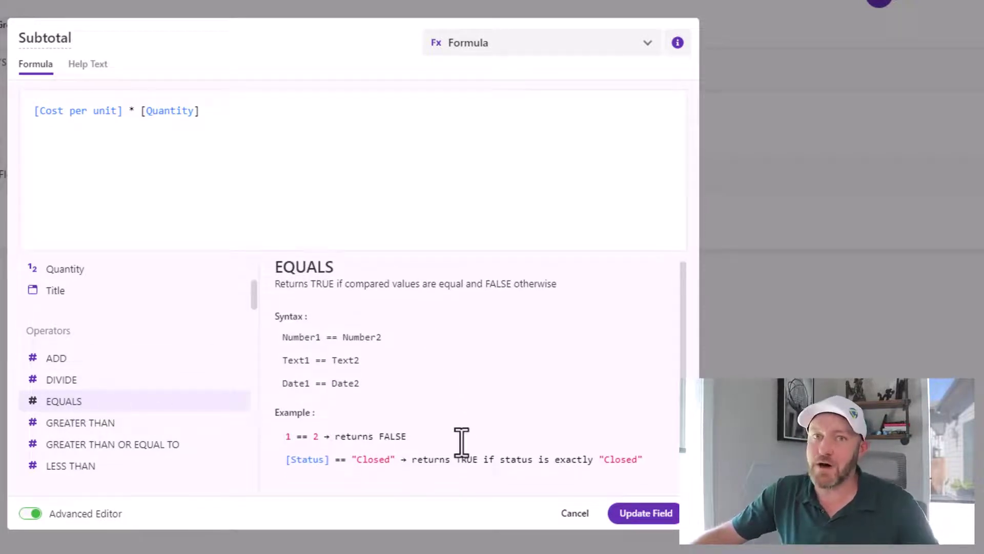
scroll(462, 440, "up", 1)
scroll(230, 413, "down", 5)
scroll(154, 397, "down", 1)
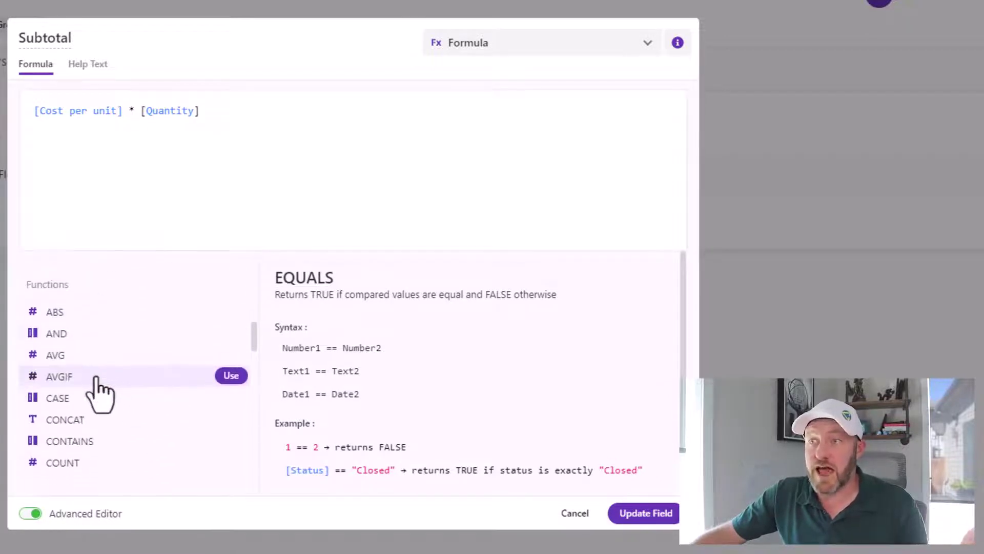
left_click(87, 394)
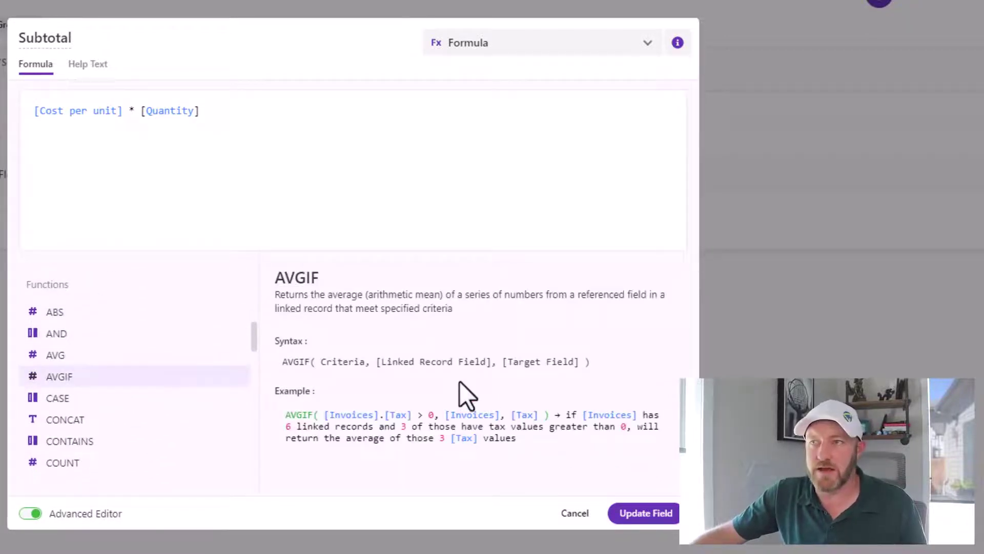
scroll(154, 402, "down", 8)
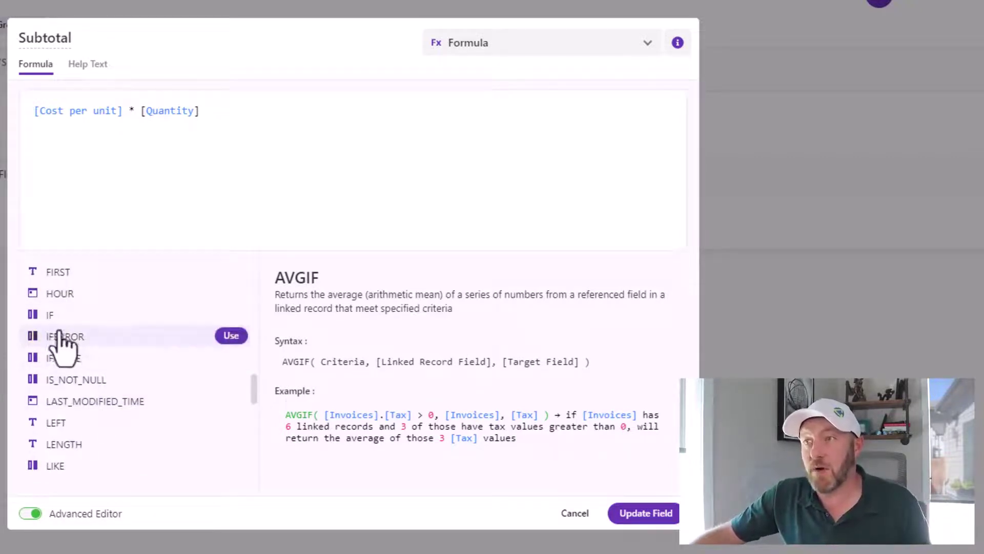
scroll(49, 354, "down", 1)
scroll(48, 353, "down", 4)
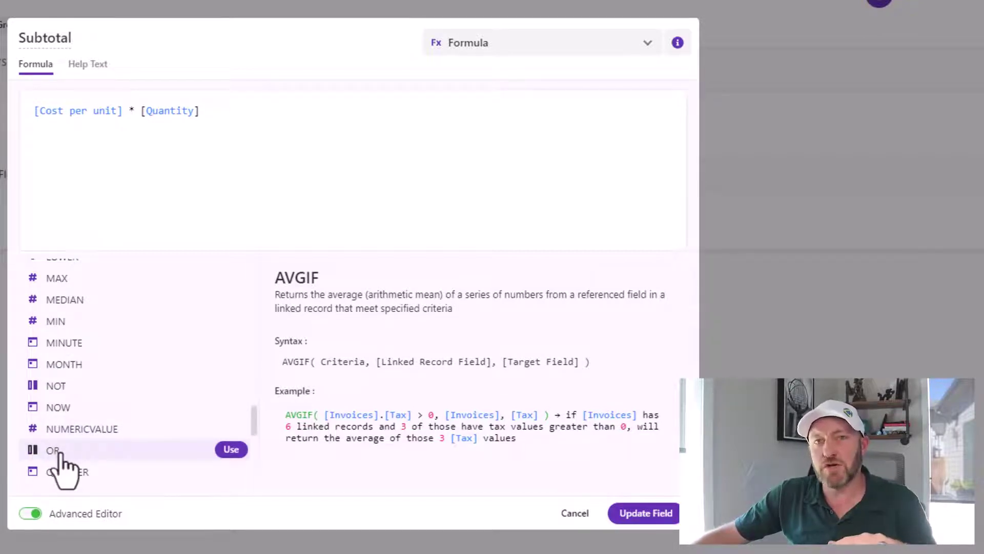
scroll(83, 453, "down", 4)
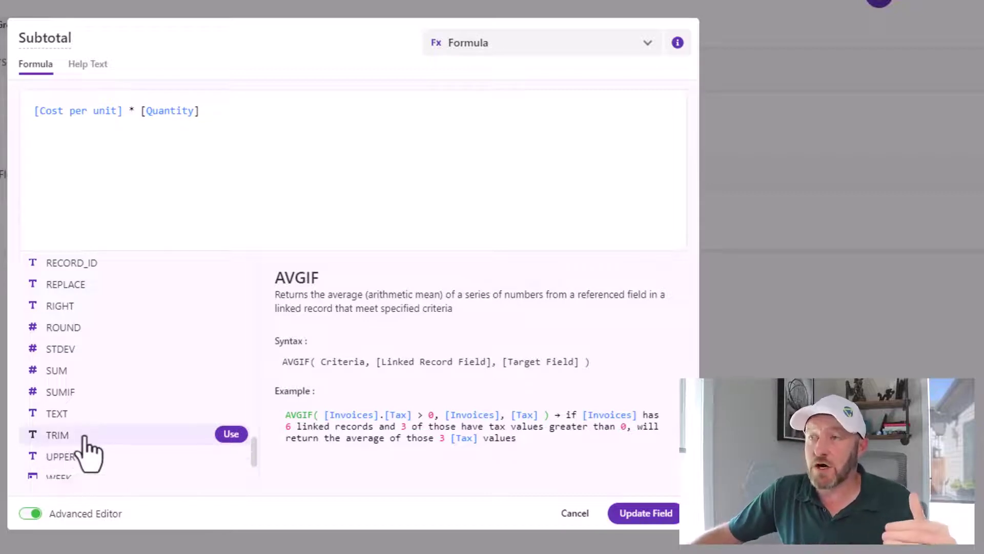
scroll(38, 456, "down", 1)
scroll(39, 456, "down", 2)
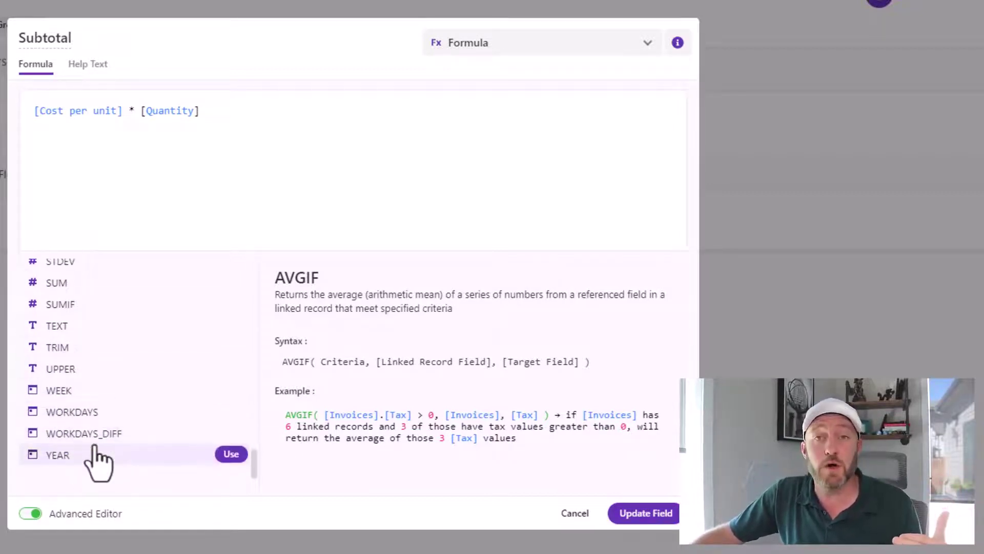
scroll(96, 459, "up", 10)
scroll(119, 421, "up", 1)
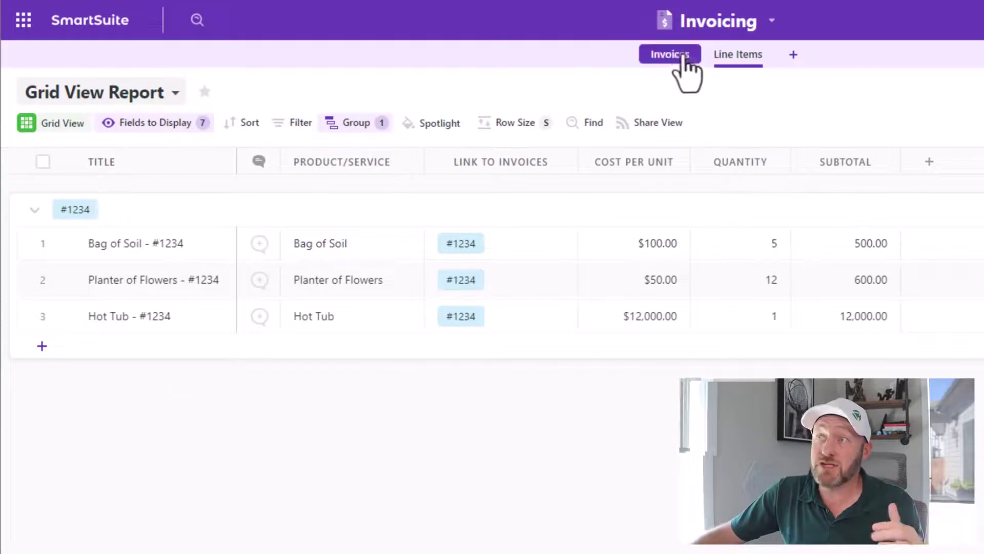
On the Invoices table, start a new Rollup field
left_click(673, 55)
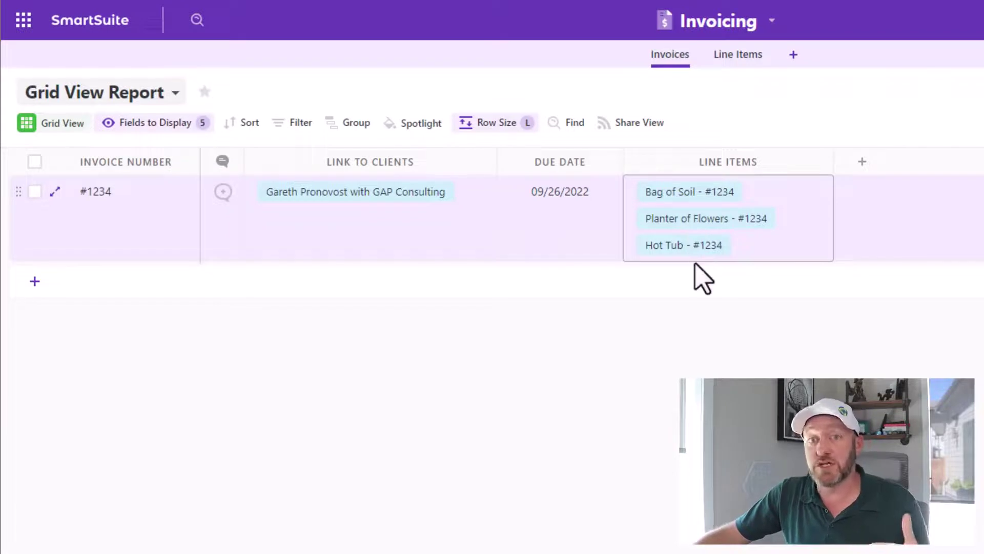
left_click(862, 162)
type("roll")
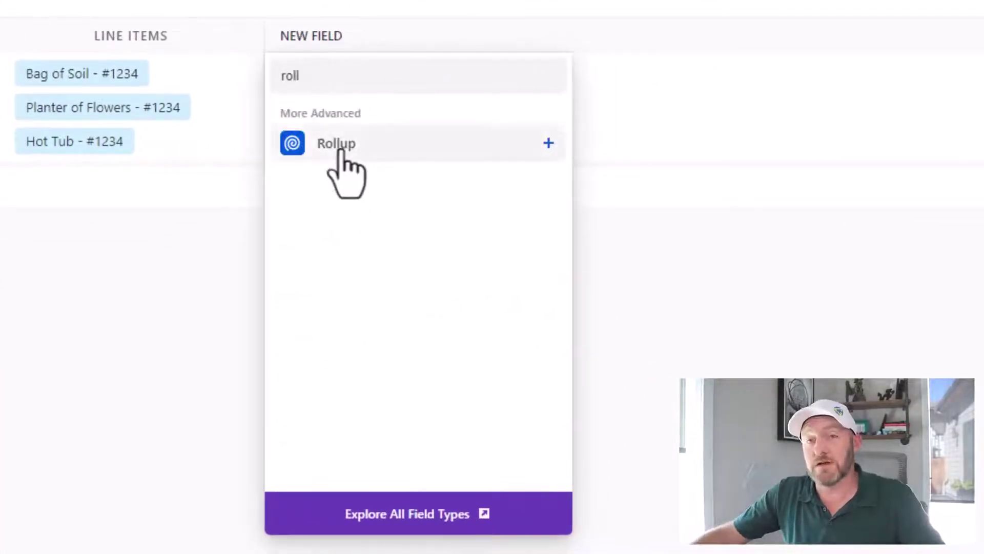
left_click(342, 149)
Link the Rollup to Line Items, check its roll-up fields, and exit without saving
left_click(347, 267)
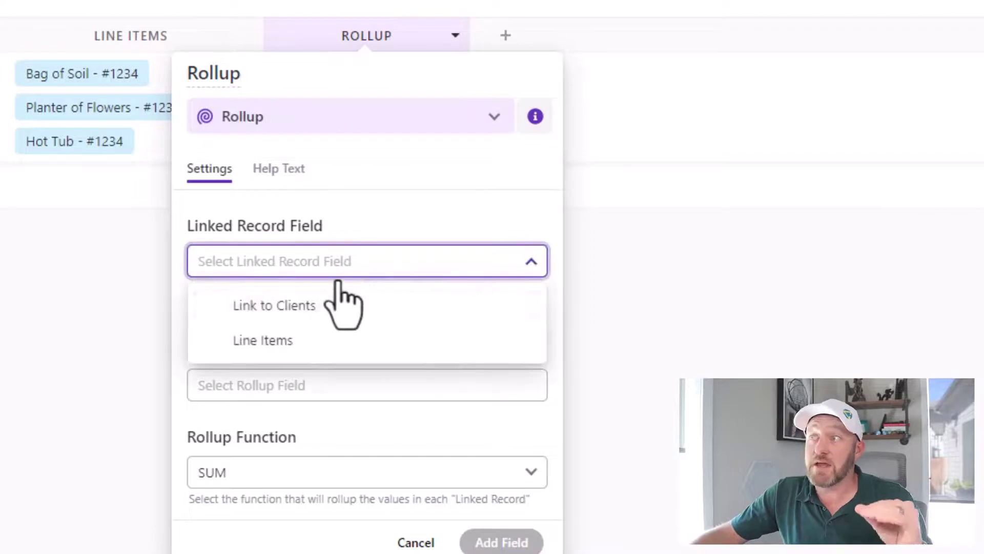
left_click(302, 342)
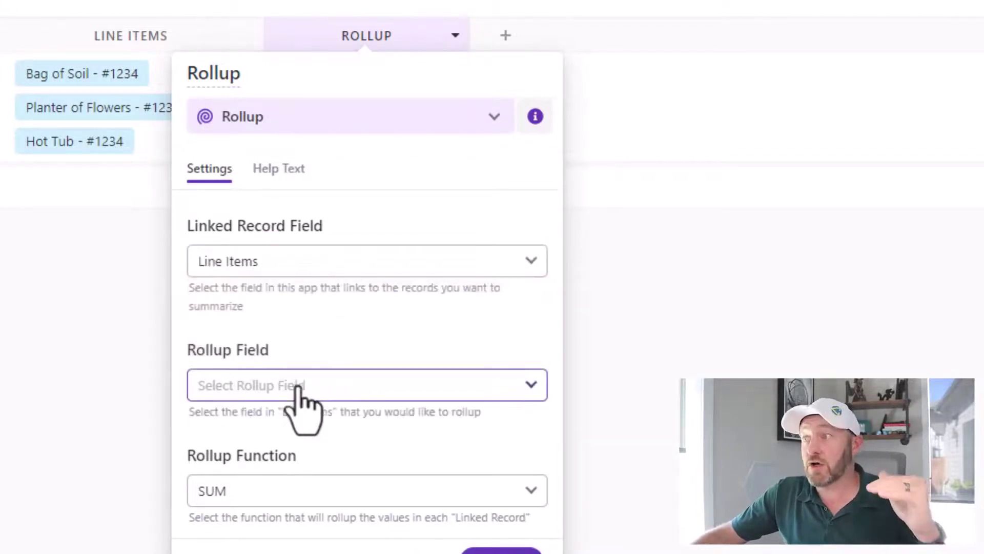
left_click(300, 392)
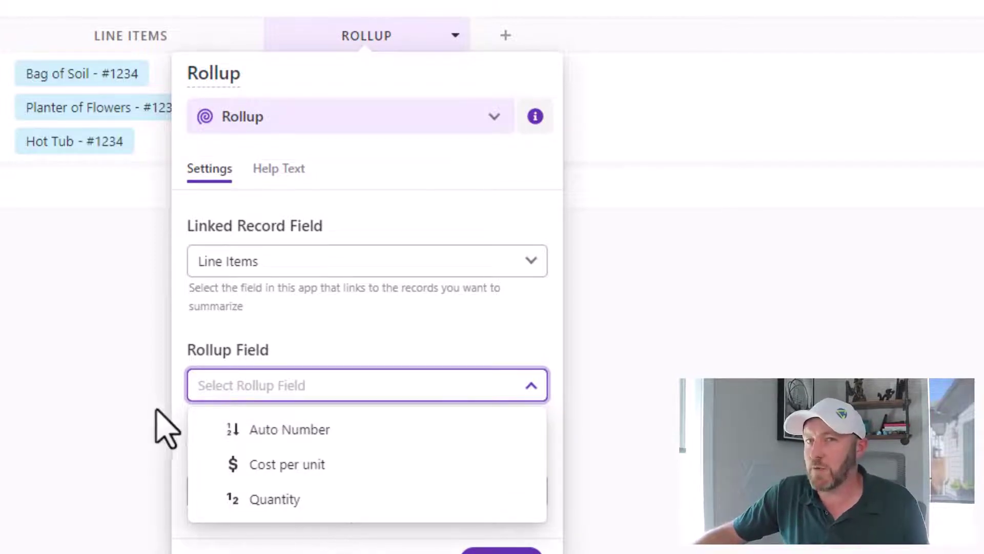
left_click(154, 392)
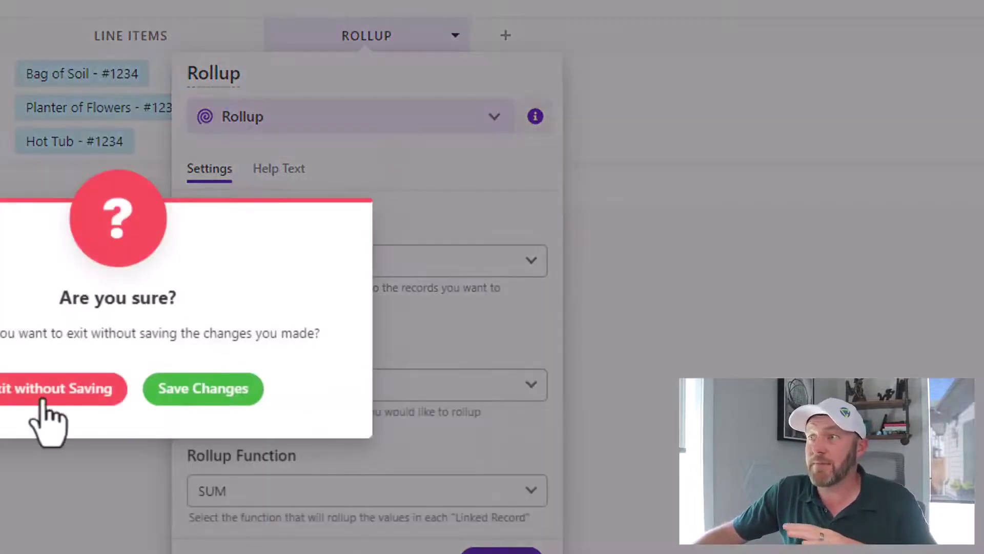
Discard the Rollup draft and add a Formula field named Invoice Total
left_click(44, 400)
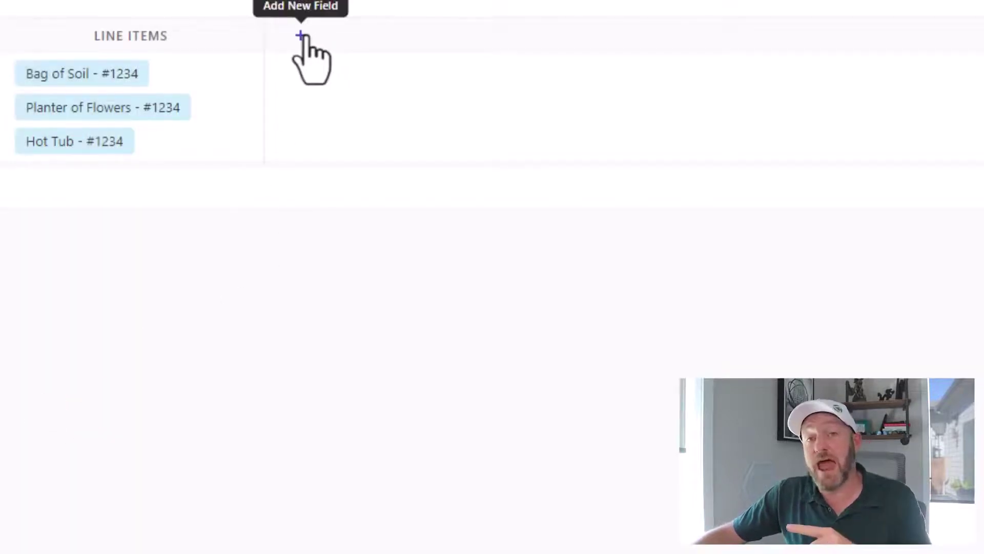
left_click(300, 36)
type("form")
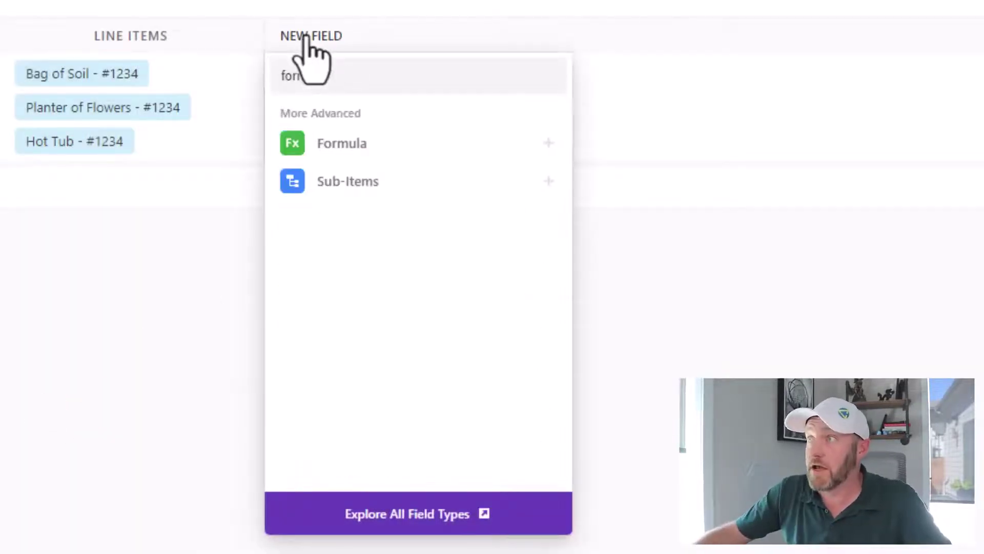
left_click(384, 148)
double_click(39, 174)
type("Invoice To")
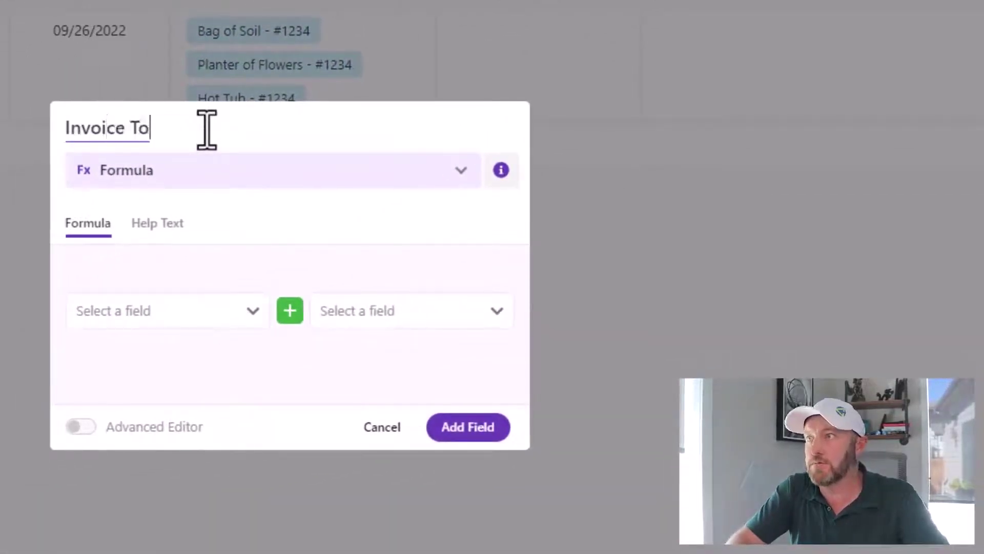
type("tal")
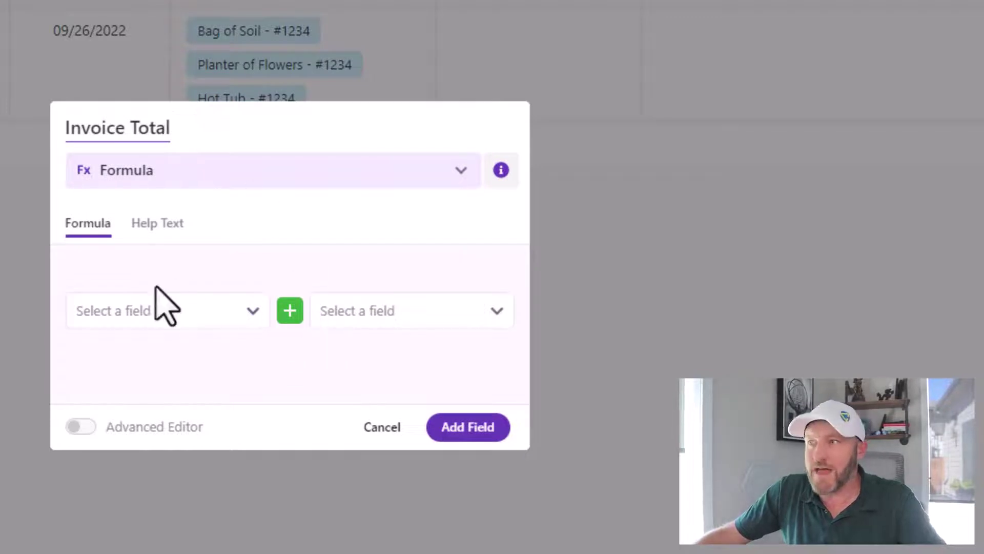
Enter SUM([Line Items].[Subtotal]) in the Advanced Editor and save the field, showing 13,100.00
left_click(202, 321)
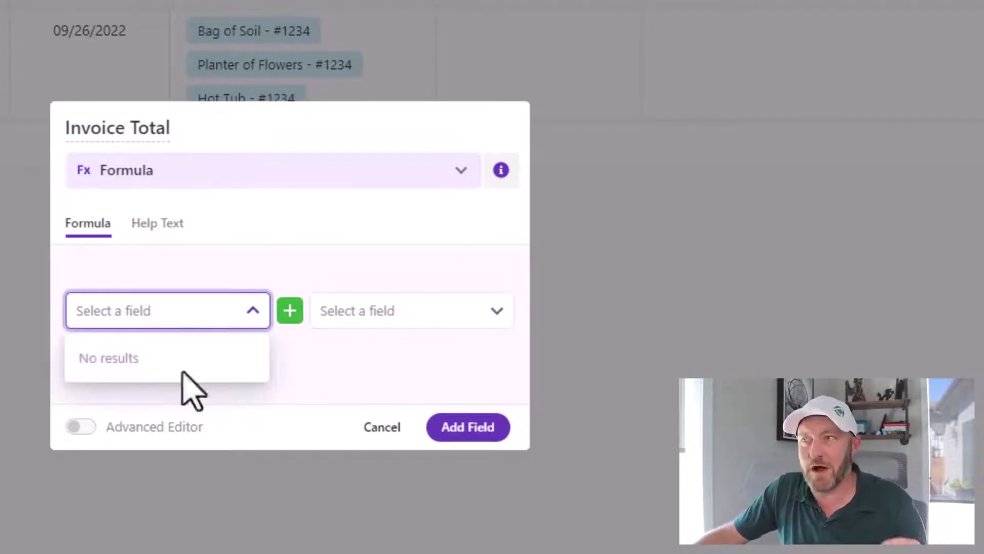
left_click(82, 430)
left_click(82, 428)
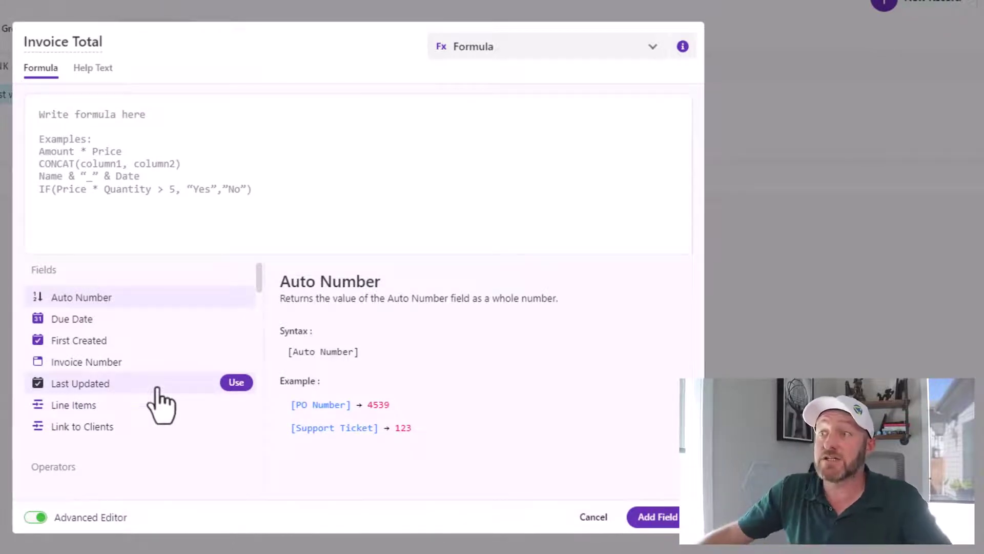
left_click(109, 406)
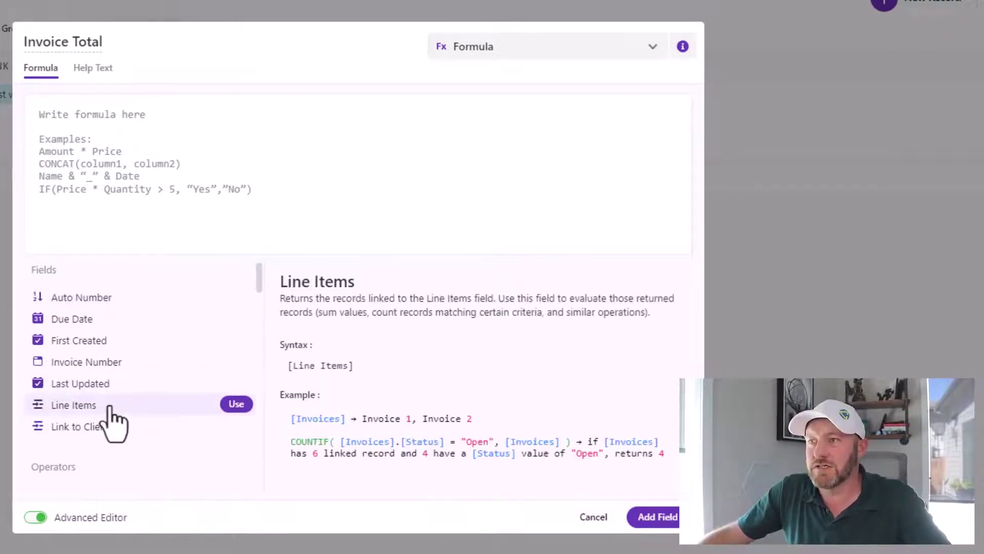
left_click(233, 405)
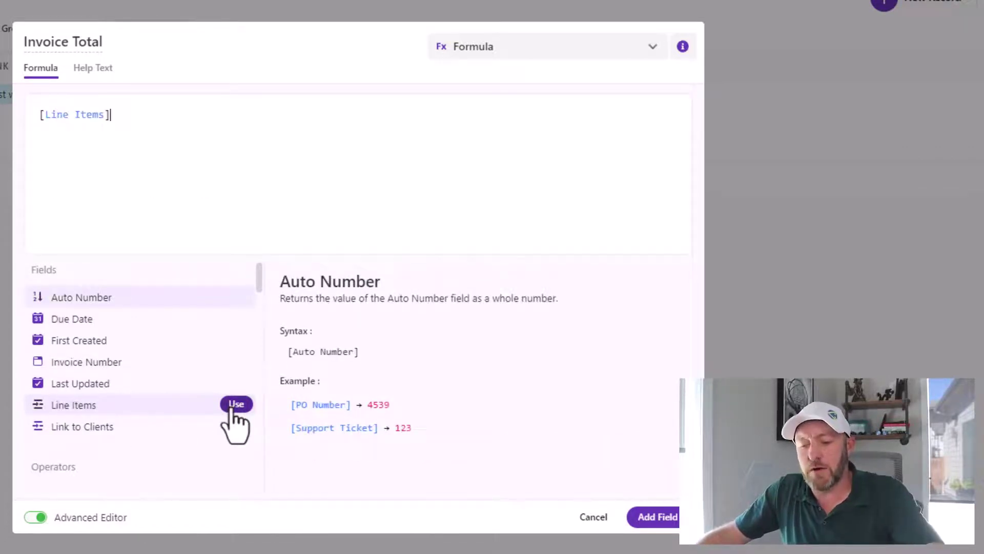
type(".")
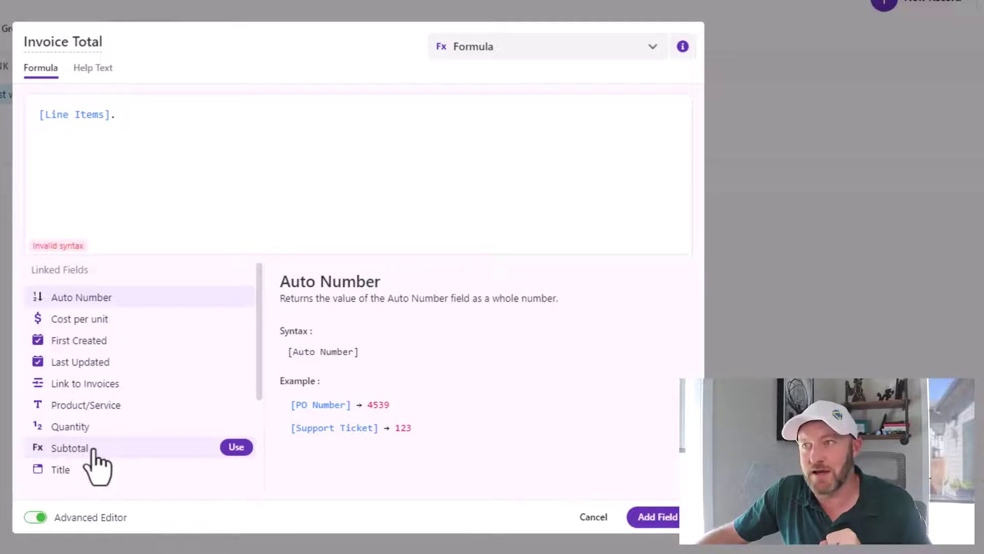
left_click(237, 448)
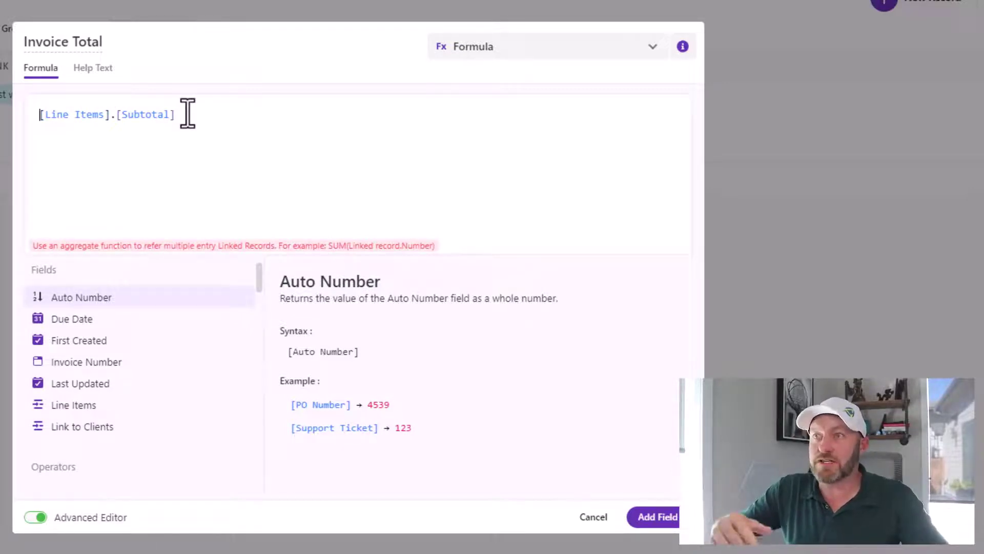
type("SUM(")
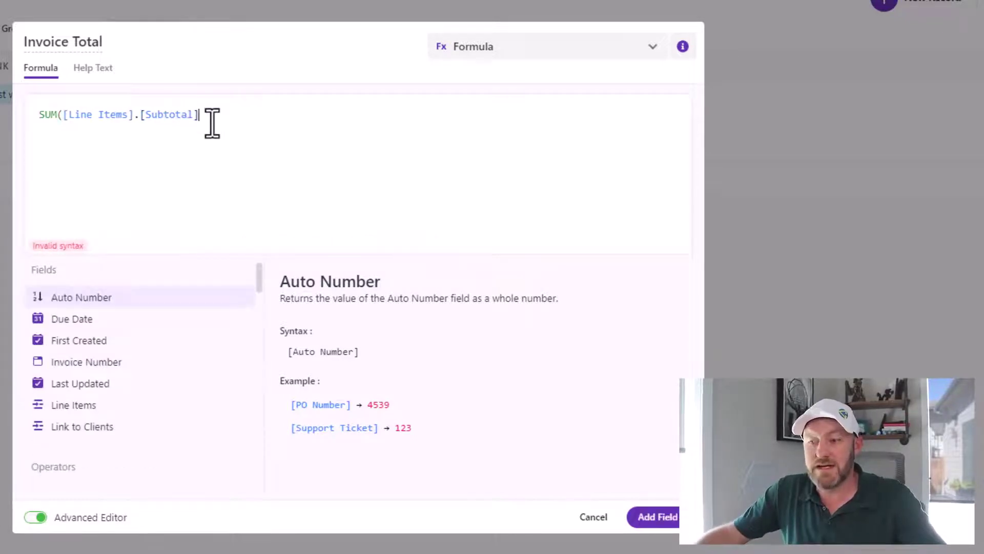
left_click(211, 115)
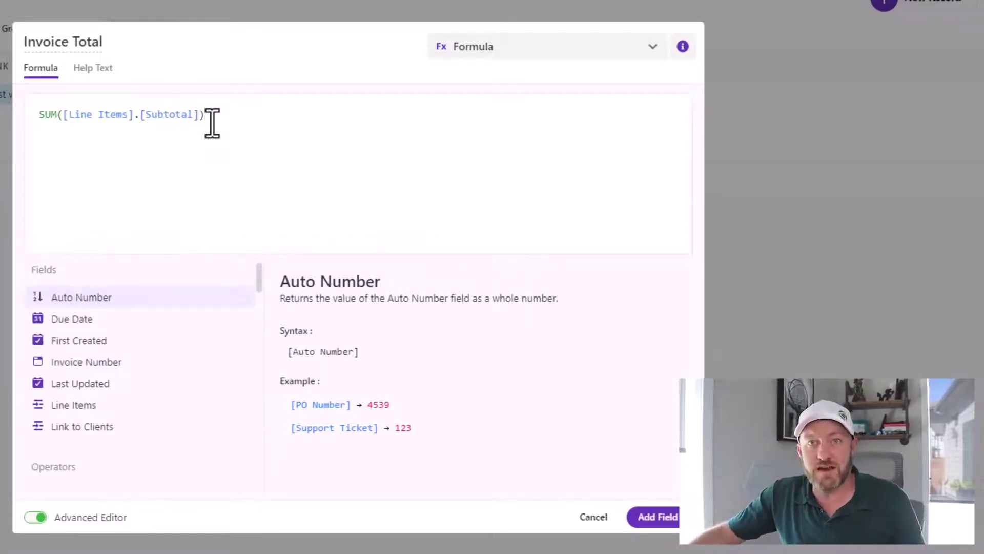
left_click(657, 516)
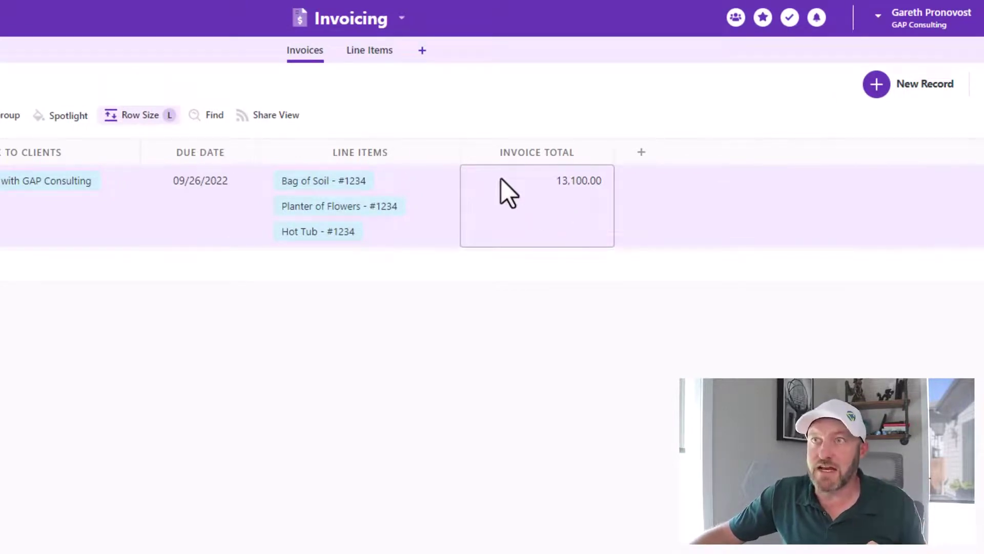
left_click(365, 54)
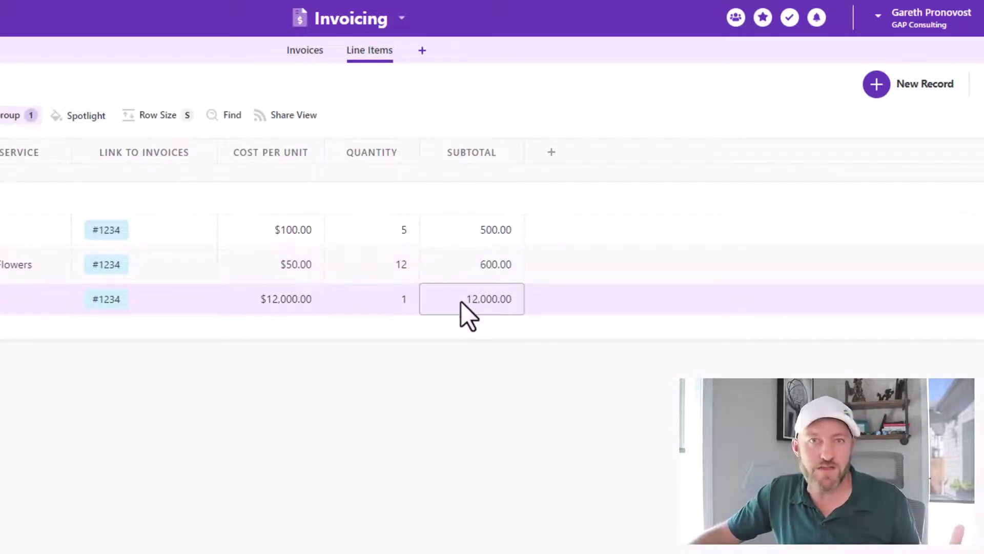
left_click(307, 51)
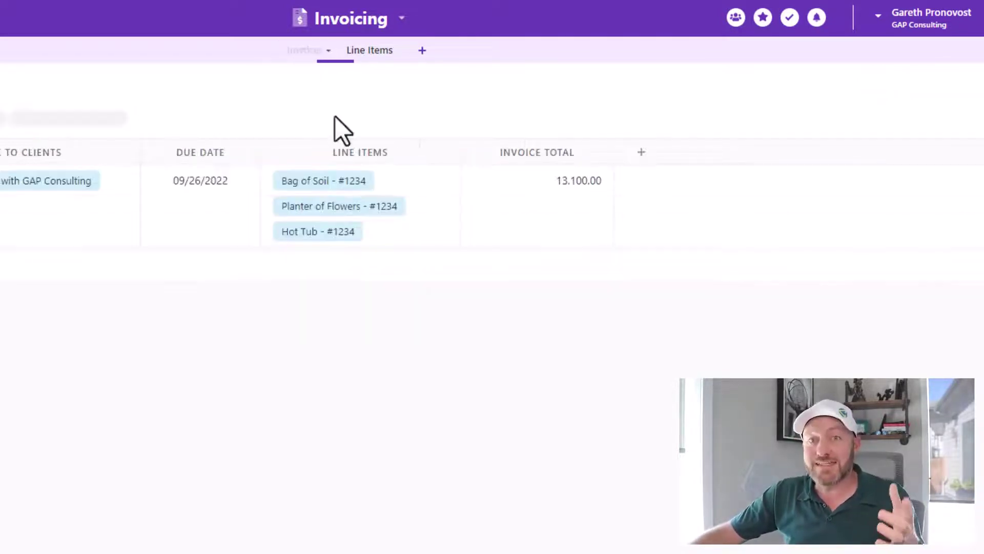
left_click(604, 153)
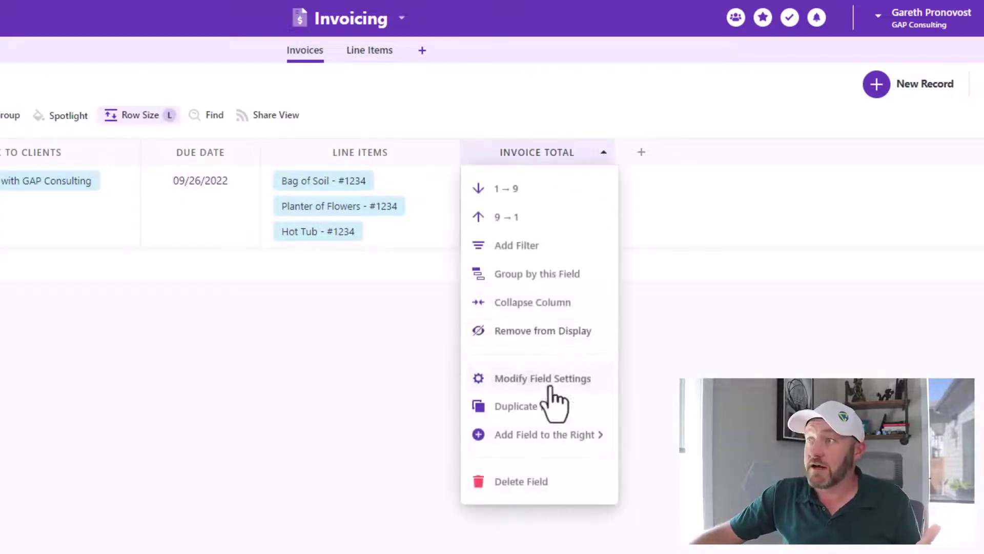
left_click(549, 388)
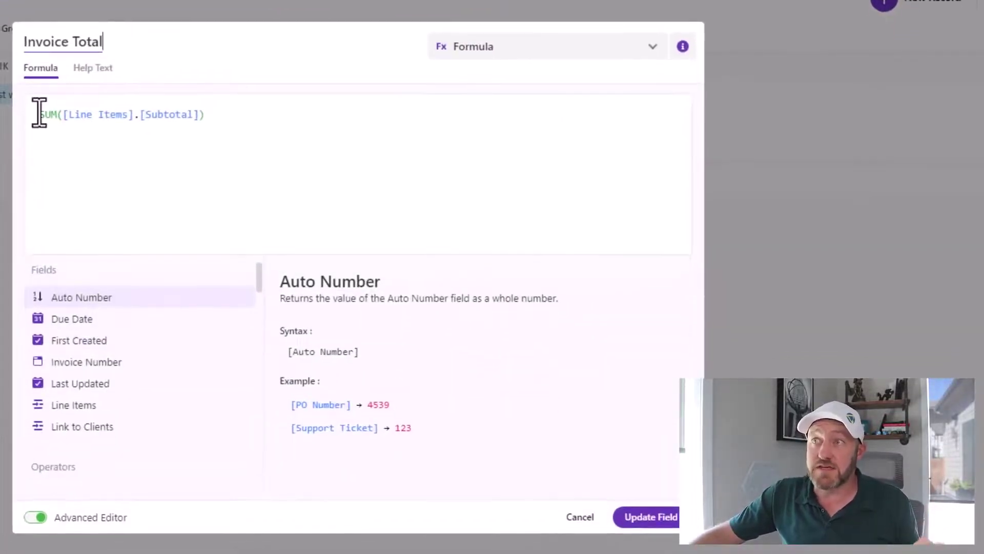
left_click_drag(39, 114, 200, 120)
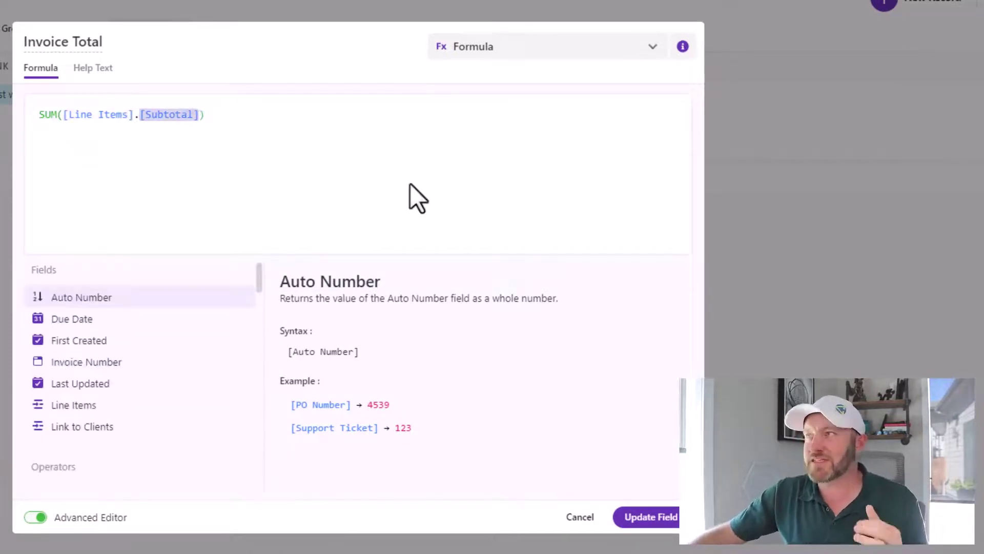
left_click(578, 518)
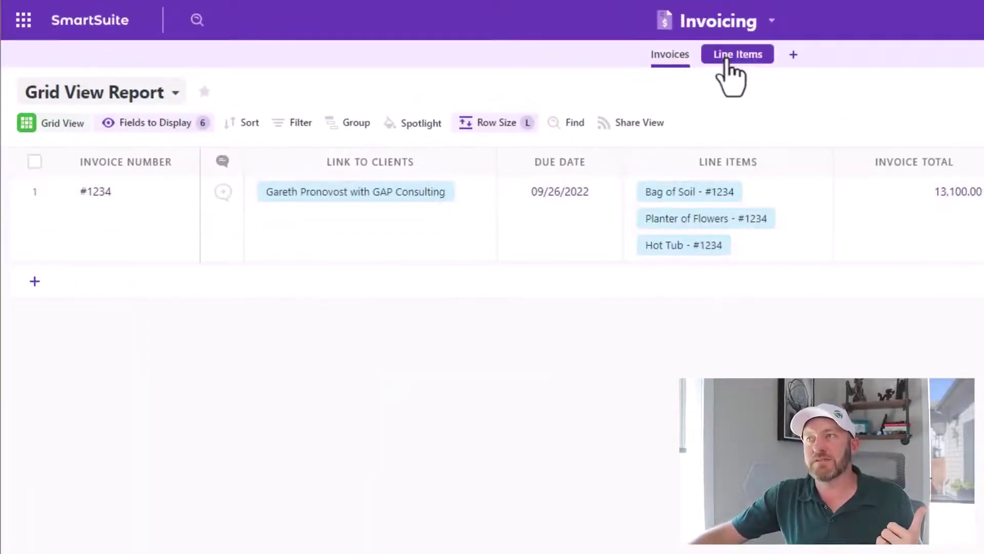
Add a Yes/No field named invoicable? to Line Items, displayed as a rectangle toggle
left_click(732, 55)
left_click(929, 162)
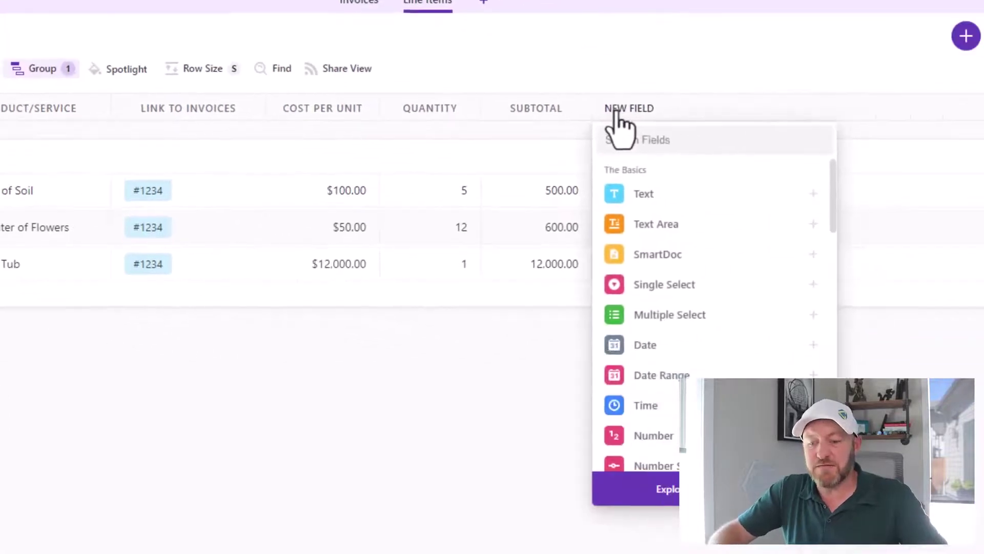
type("y")
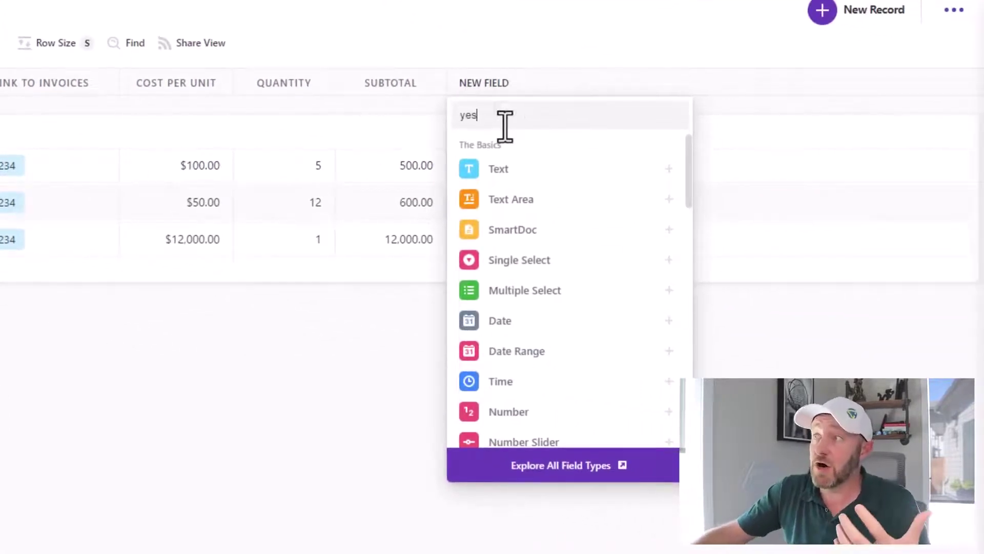
type("es")
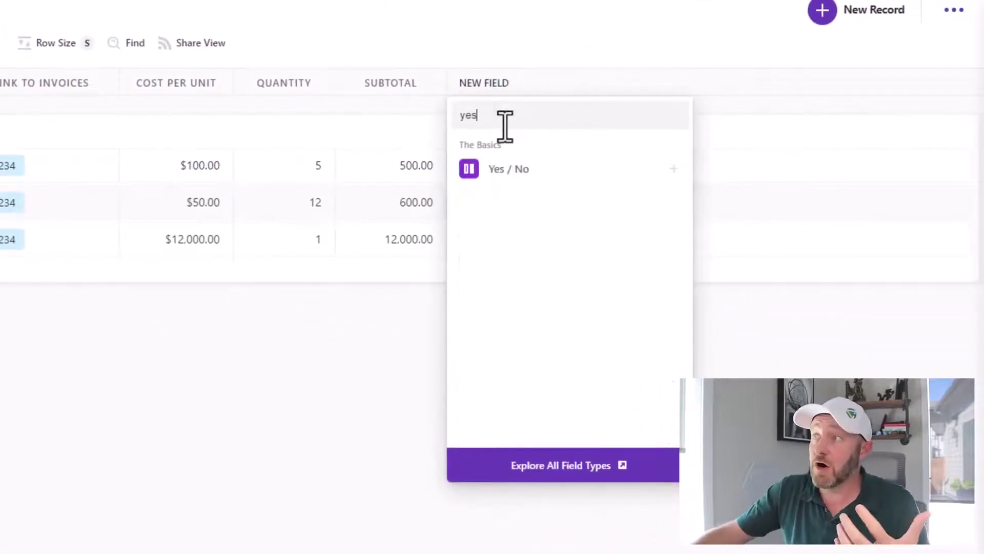
left_click(510, 176)
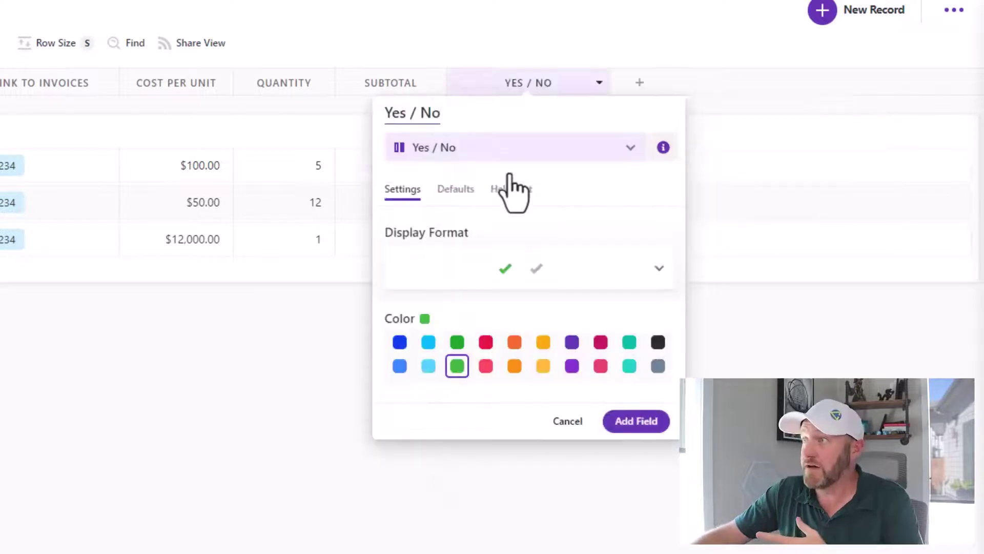
left_click(484, 281)
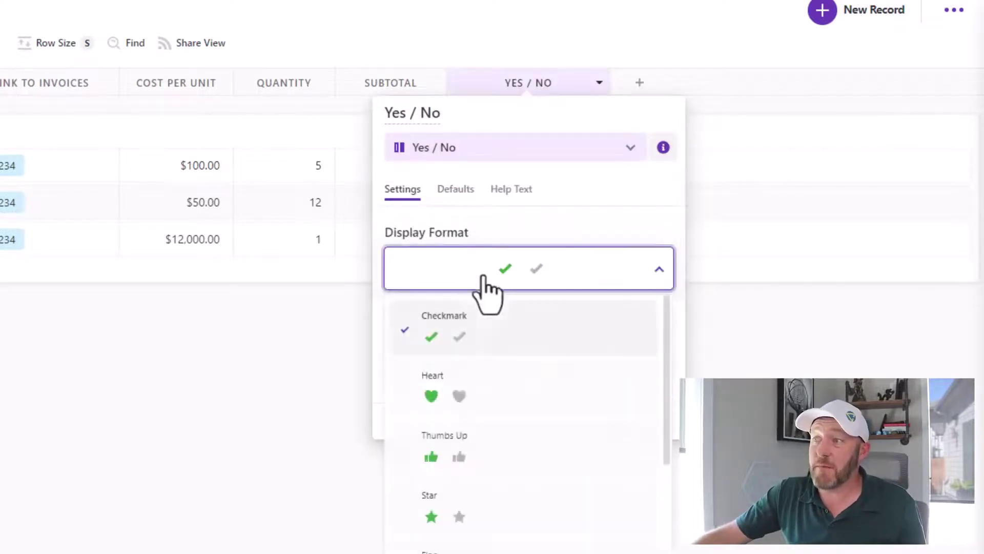
scroll(470, 445, "down", 4)
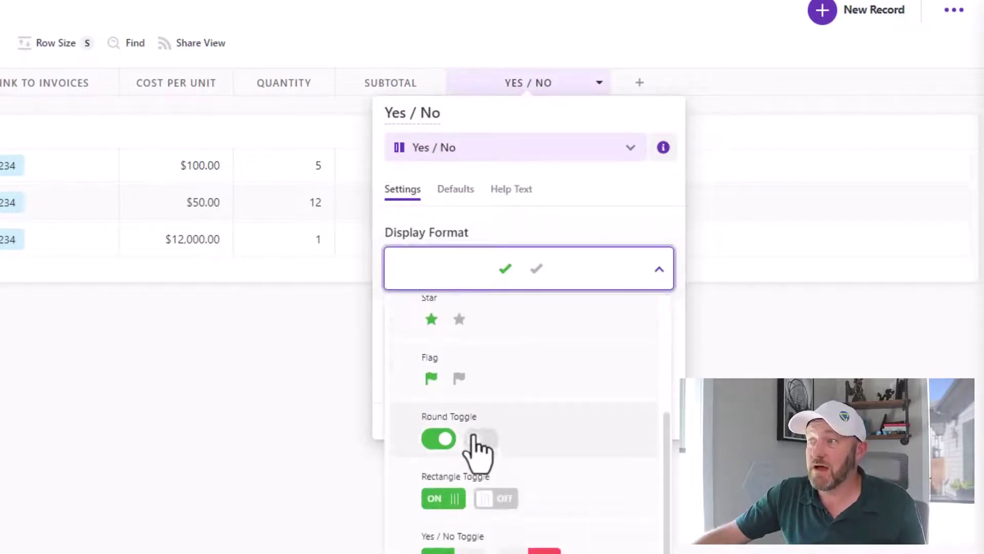
left_click(448, 490)
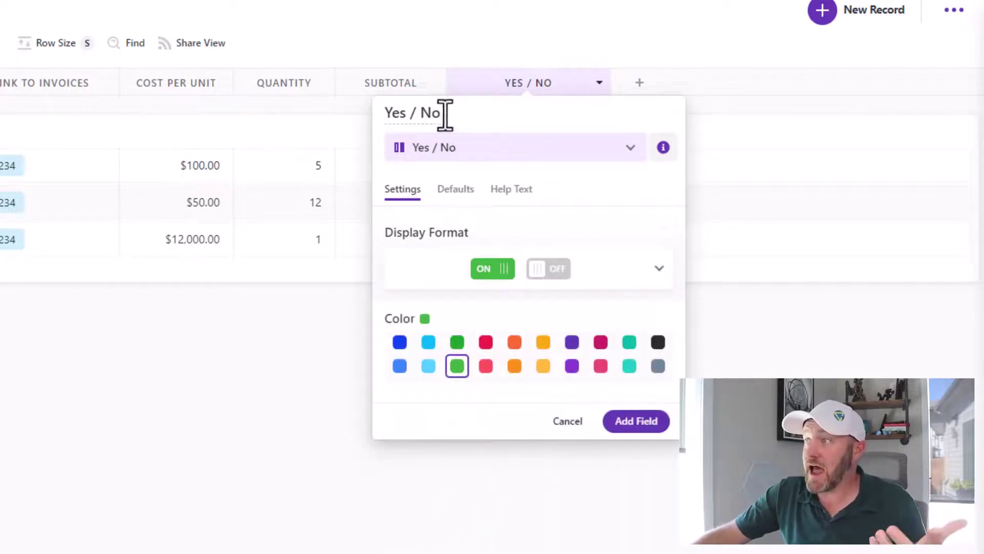
left_click_drag(453, 114, 397, 114)
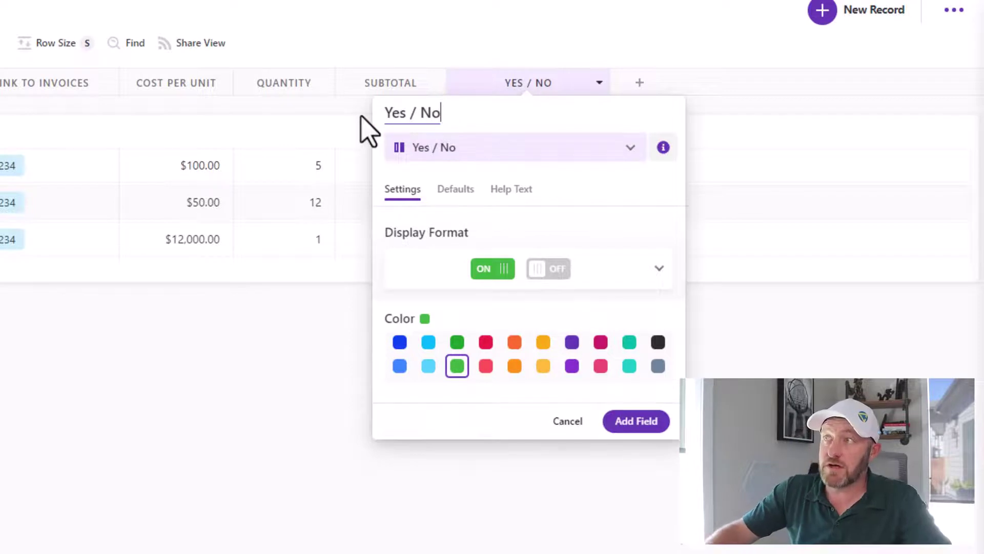
key("ctrl+a")
type("invoicable?")
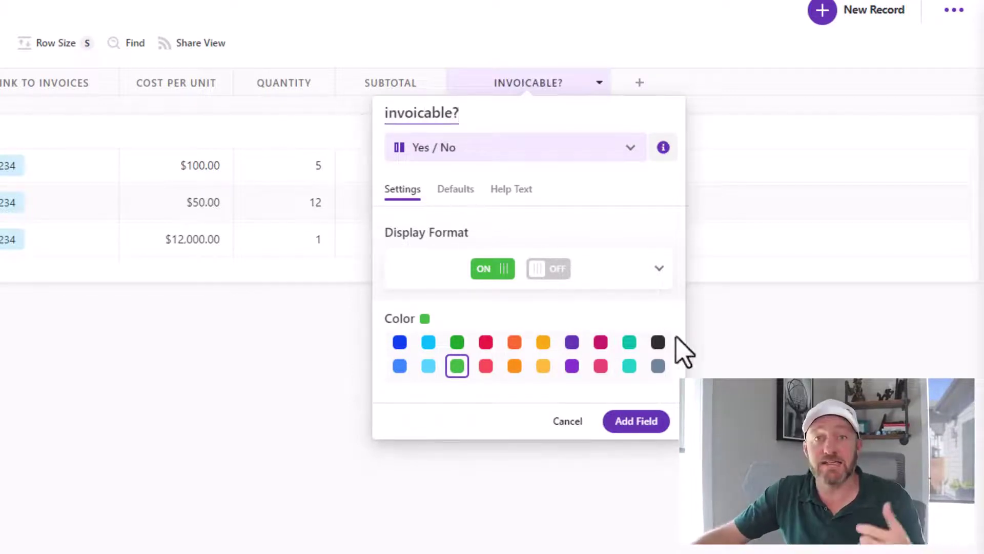
left_click(636, 423)
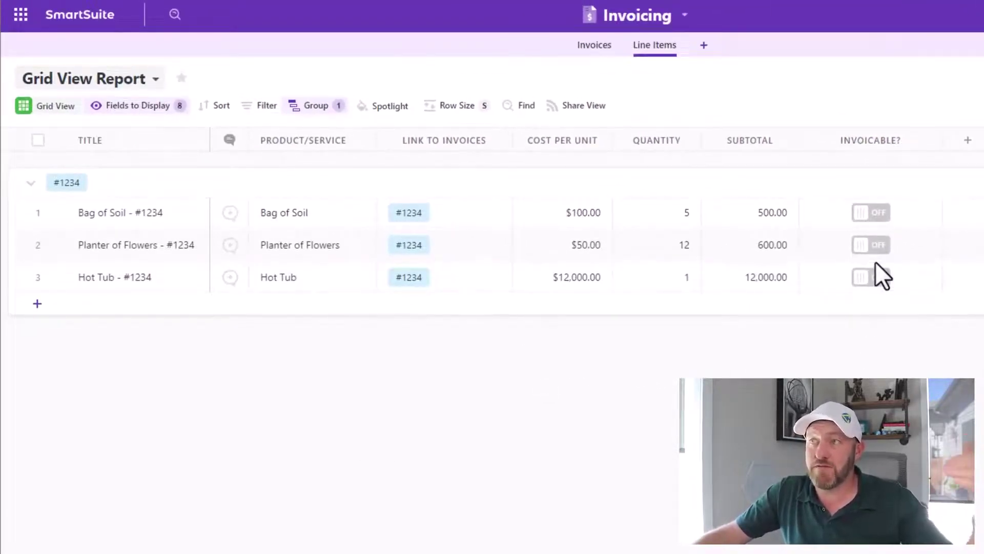
Turn invoicable? on for Planter of Flowers and Bag of Soil, leaving Hot Tub off
left_click(582, 292)
left_click(572, 285)
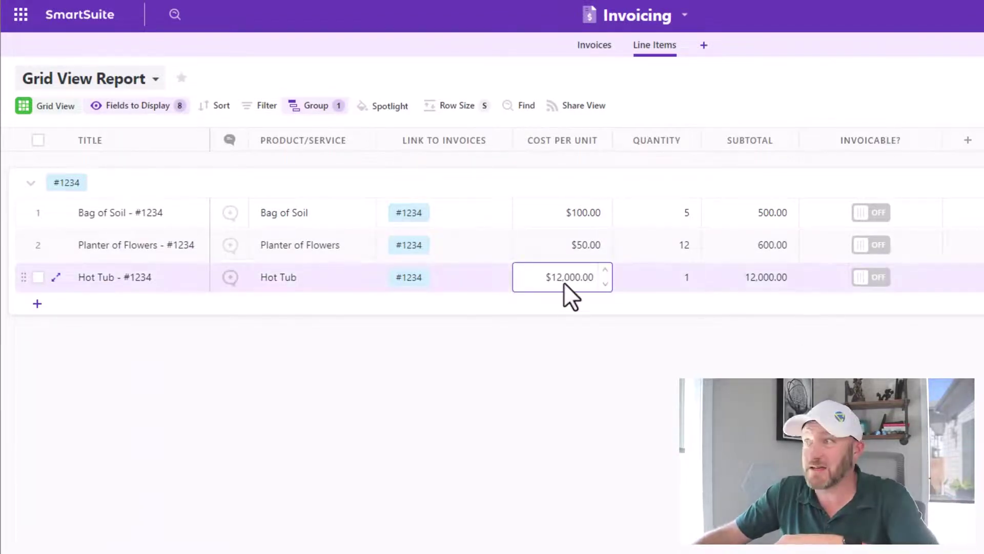
left_click(871, 247)
left_click(871, 247)
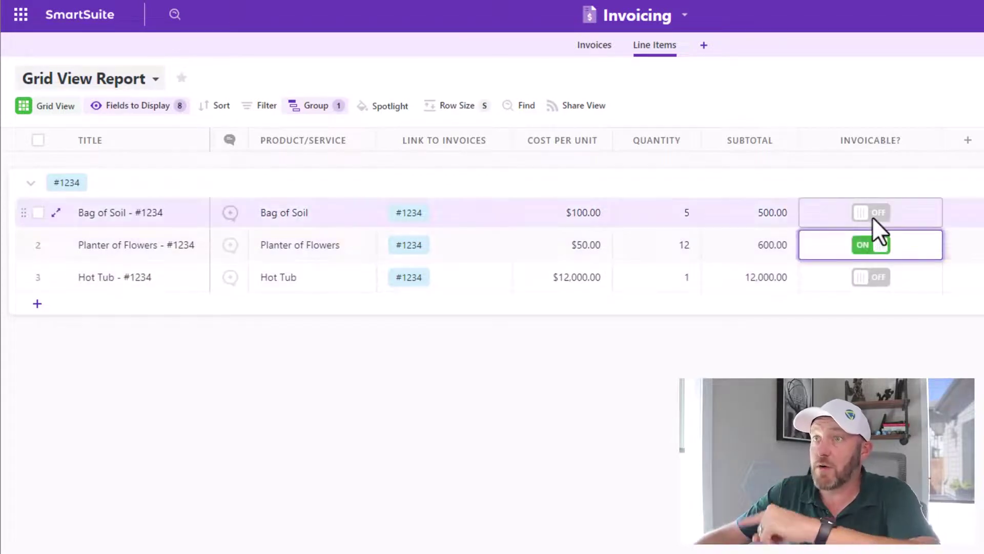
left_click(873, 218)
left_click(873, 217)
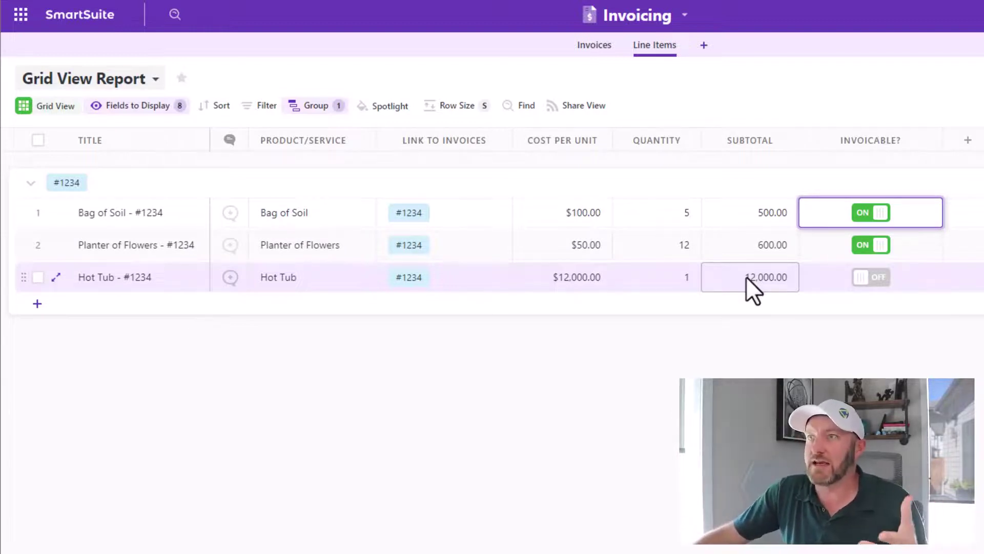
Create a Formula field named Modified Total on Invoices and type 'sum' in its Advanced Editor
left_click(601, 46)
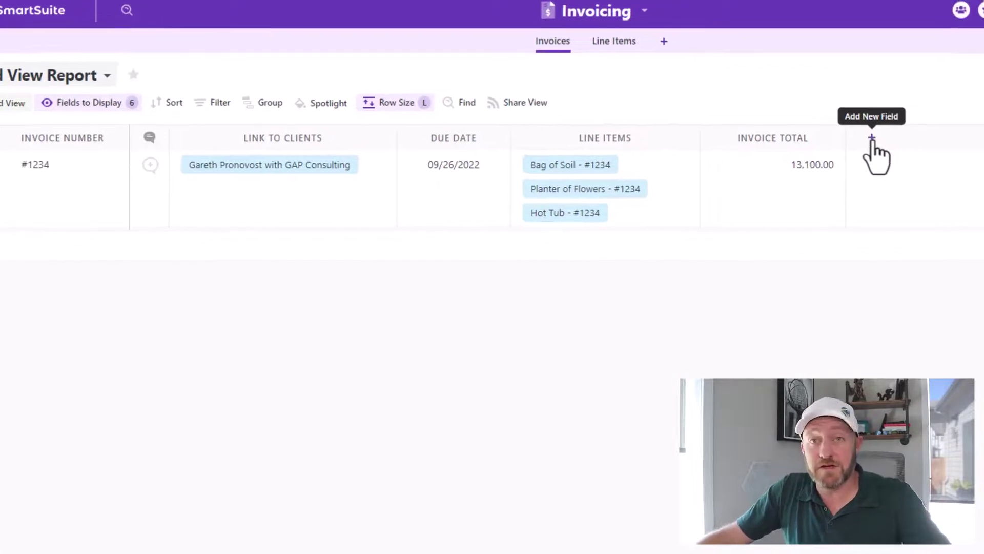
left_click(860, 139)
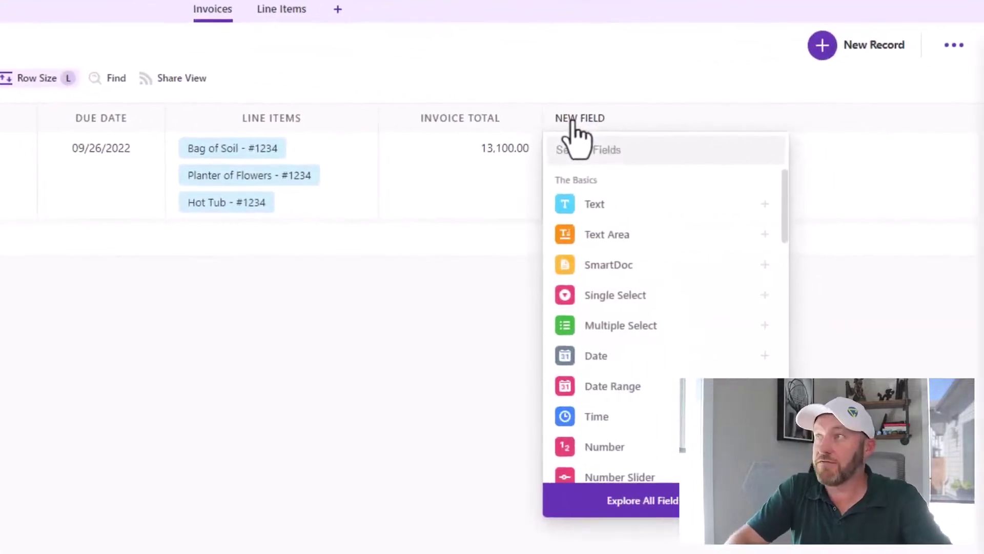
type("form")
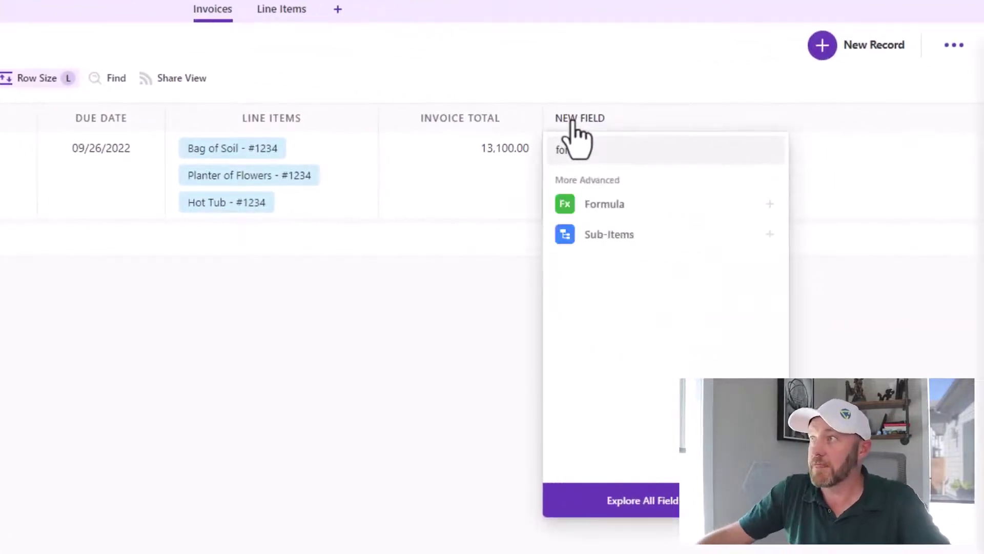
left_click(604, 208)
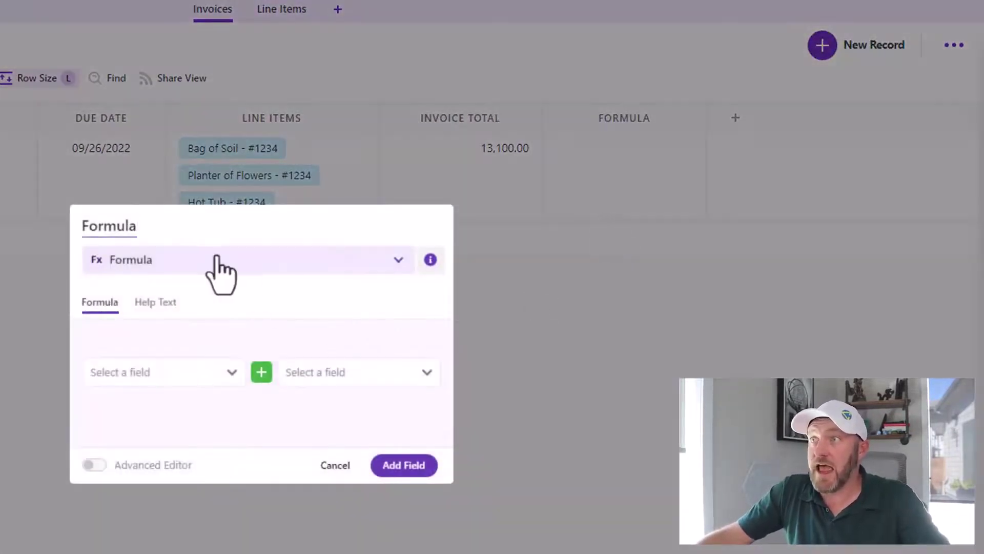
double_click(128, 226)
type("Modified Total")
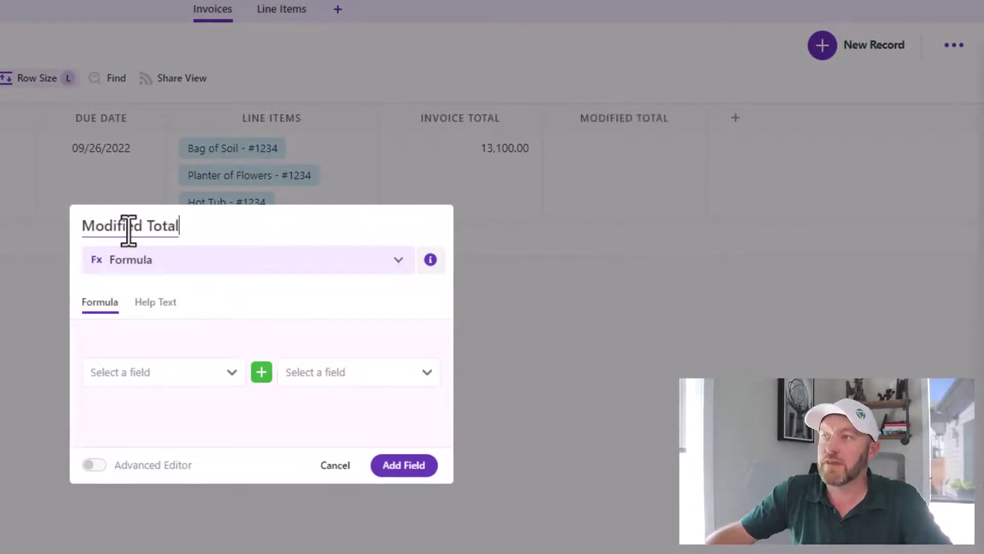
left_click(97, 468)
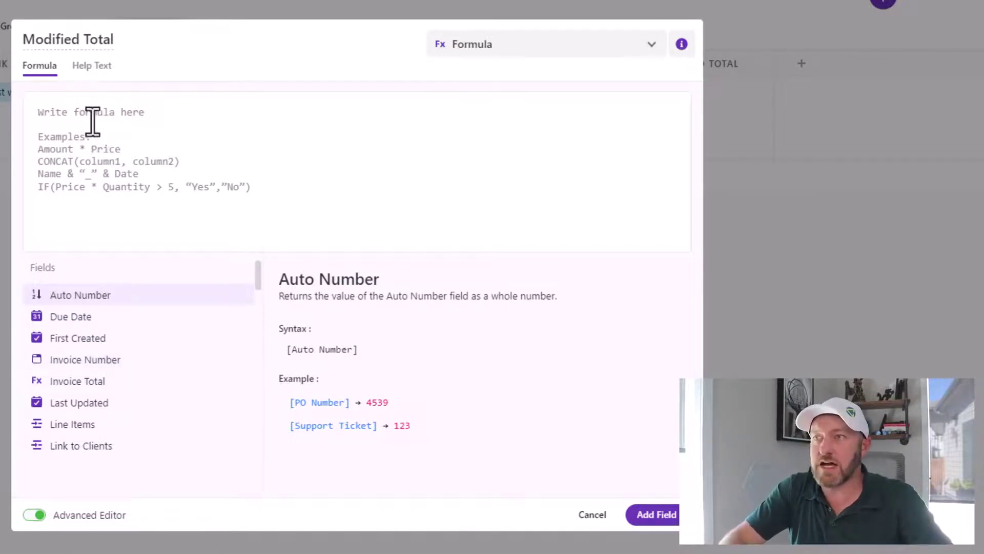
type("sum")
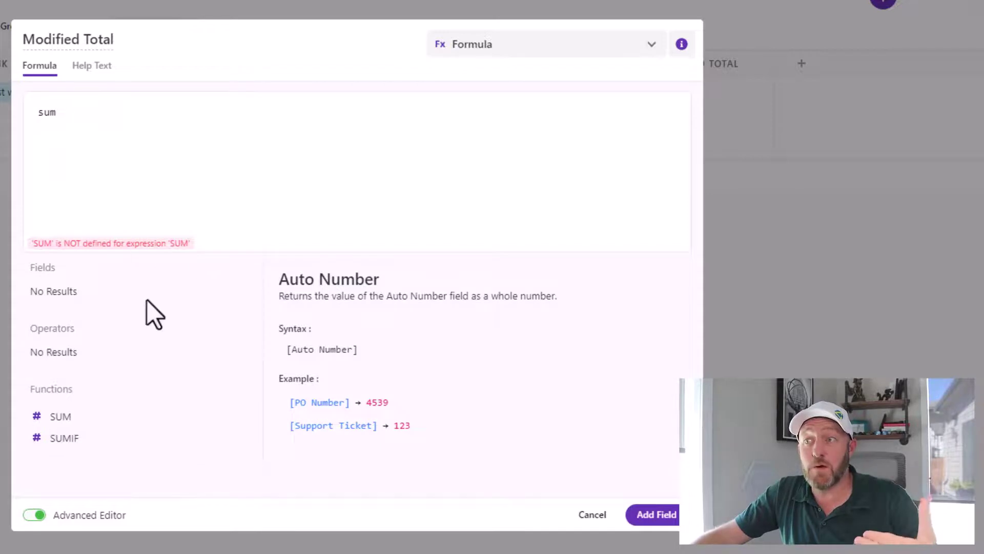
Show the SUMIF help panel and walk through its example's criteria, summed field and result
mouse_move(72, 439)
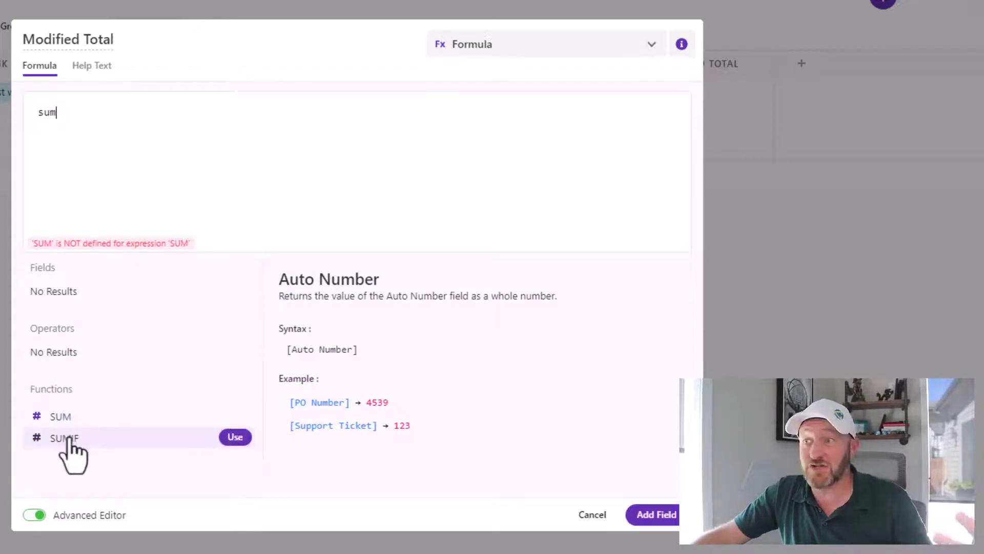
left_click(126, 438)
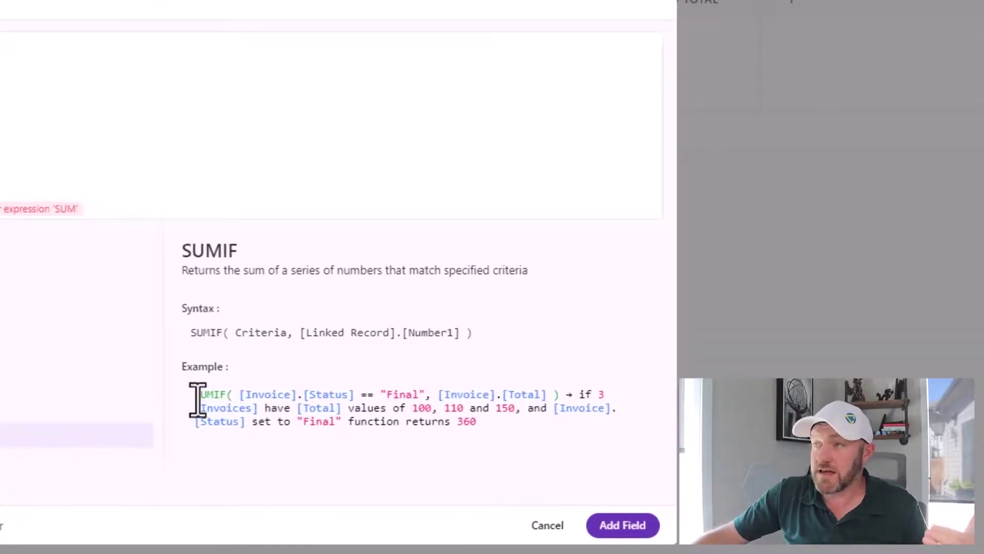
left_click_drag(197, 399, 565, 397)
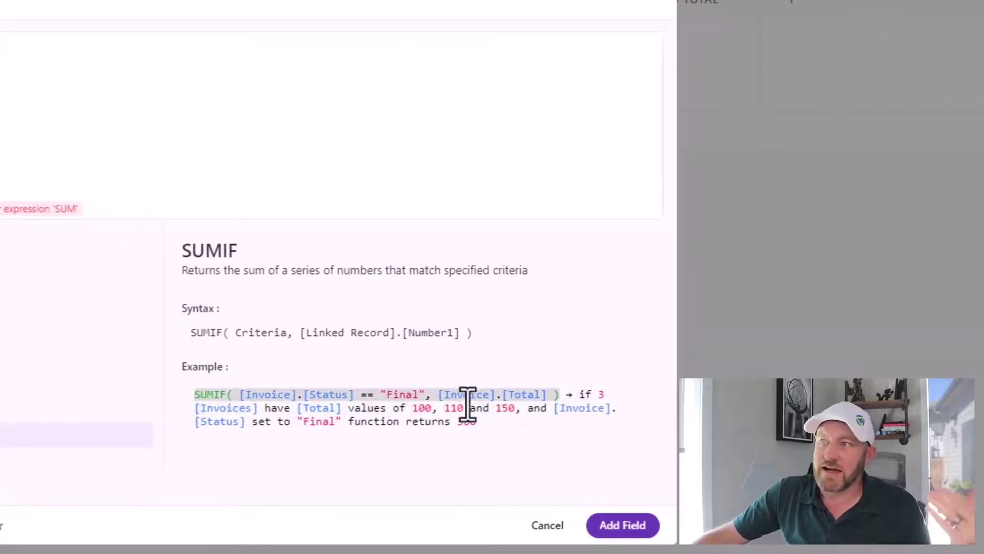
left_click(243, 394)
left_click_drag(242, 395, 426, 393)
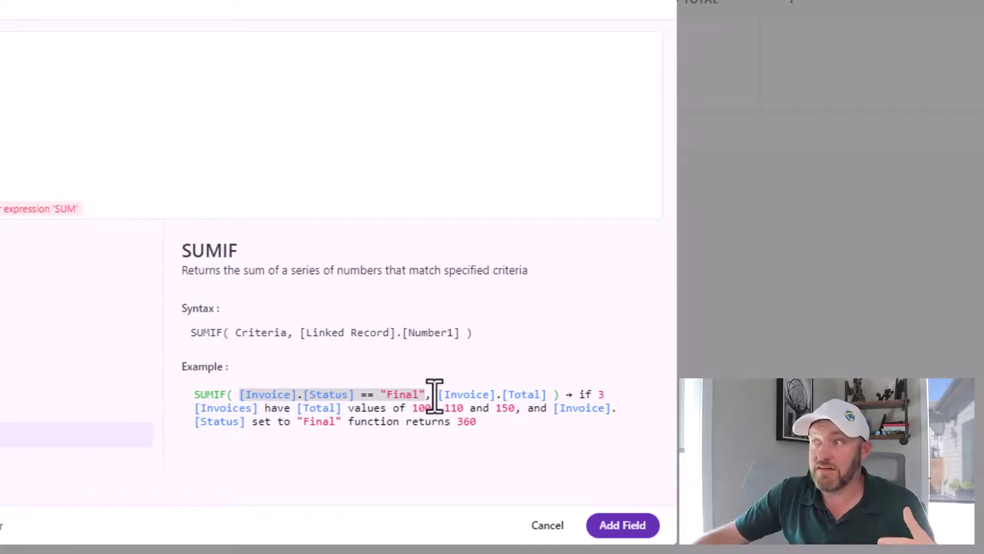
left_click_drag(440, 395, 552, 397)
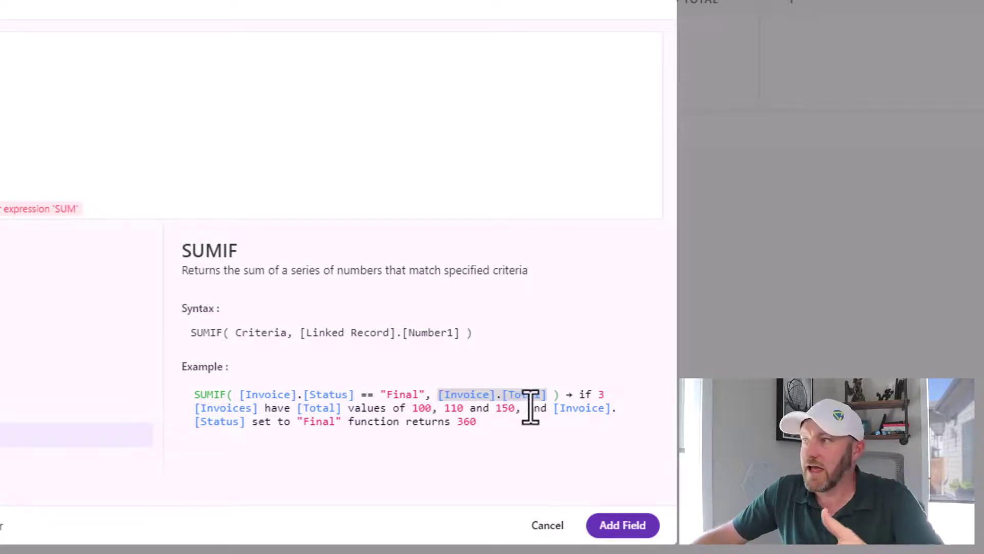
left_click_drag(581, 397, 572, 423)
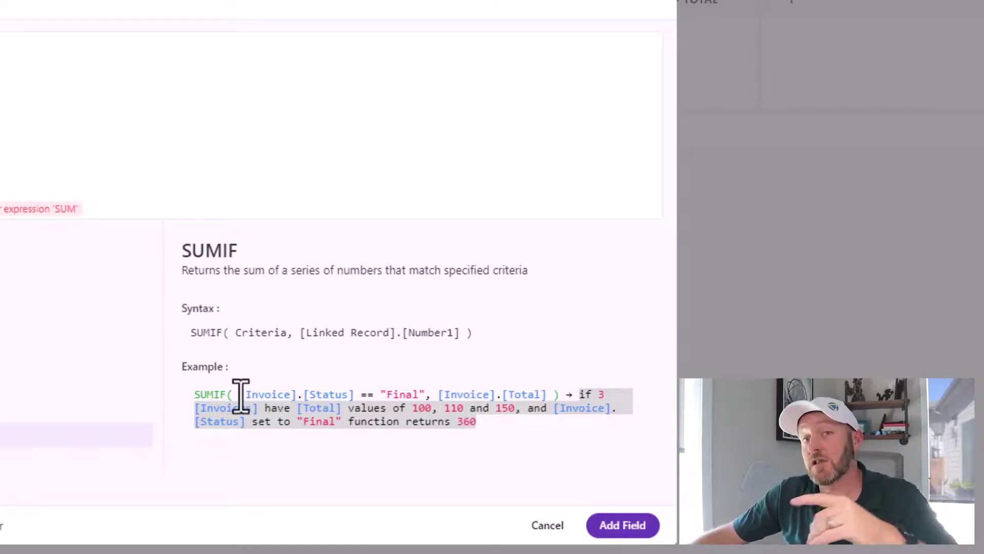
left_click_drag(240, 394, 557, 395)
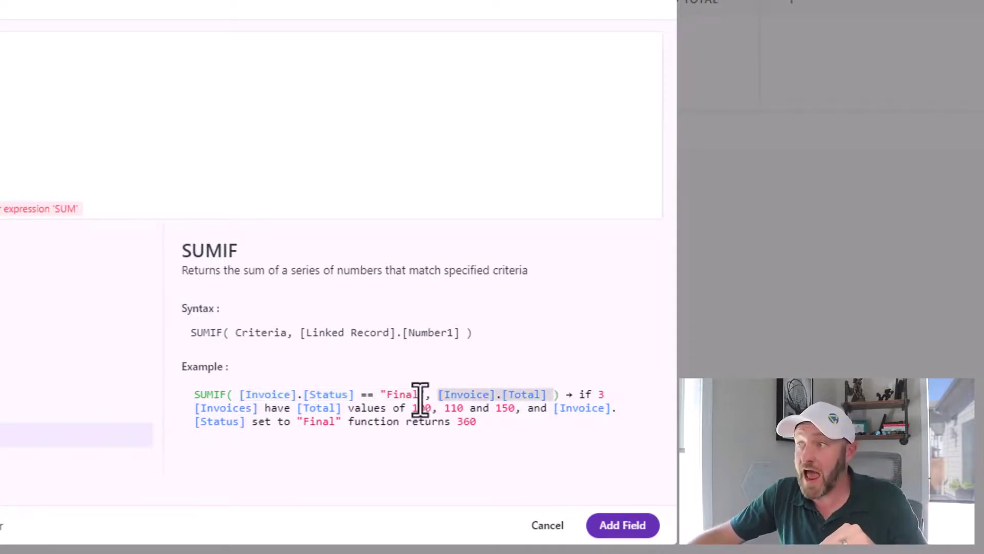
left_click_drag(428, 395, 441, 397)
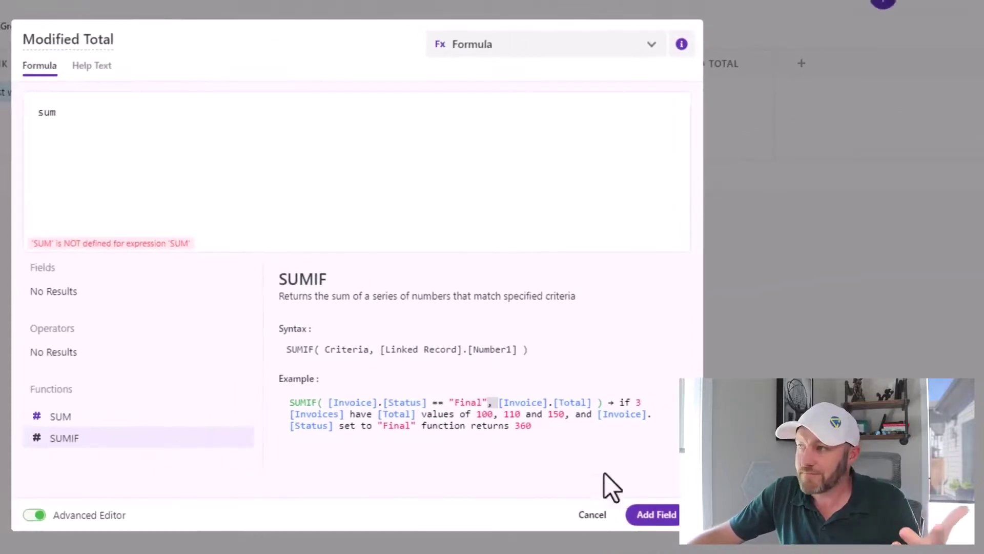
left_click(237, 111)
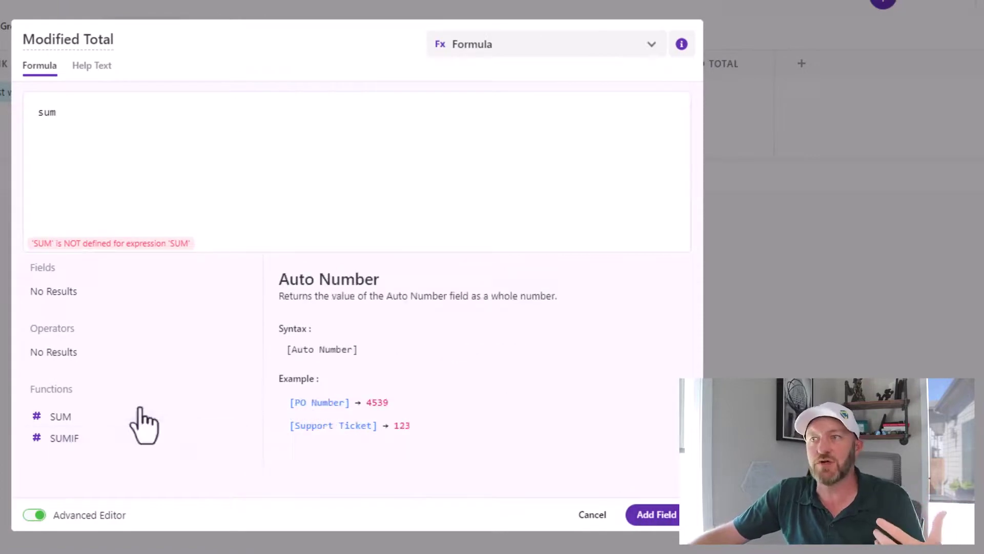
mouse_move(147, 451)
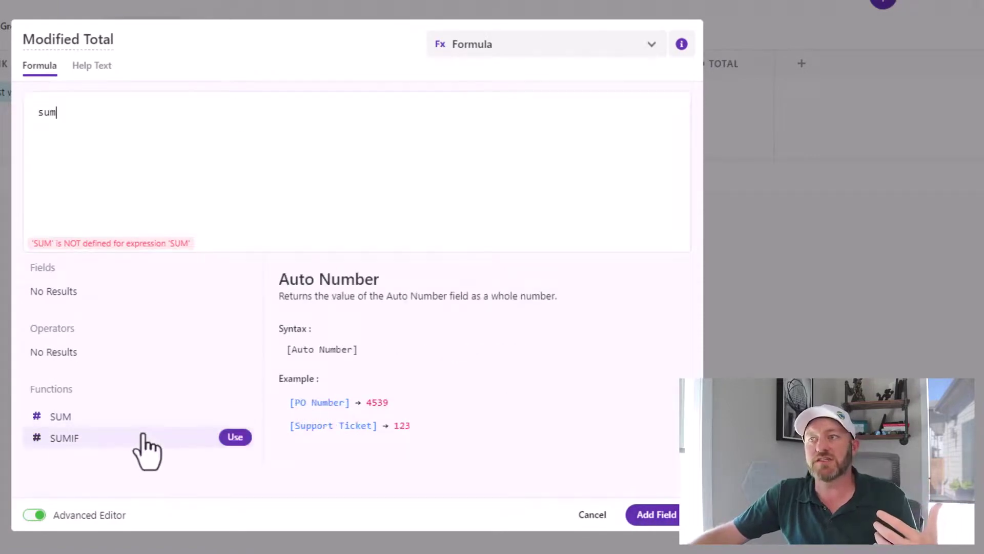
Insert SUMIF with the Line Items field and its linked invoicable? field into the formula
left_click(234, 437)
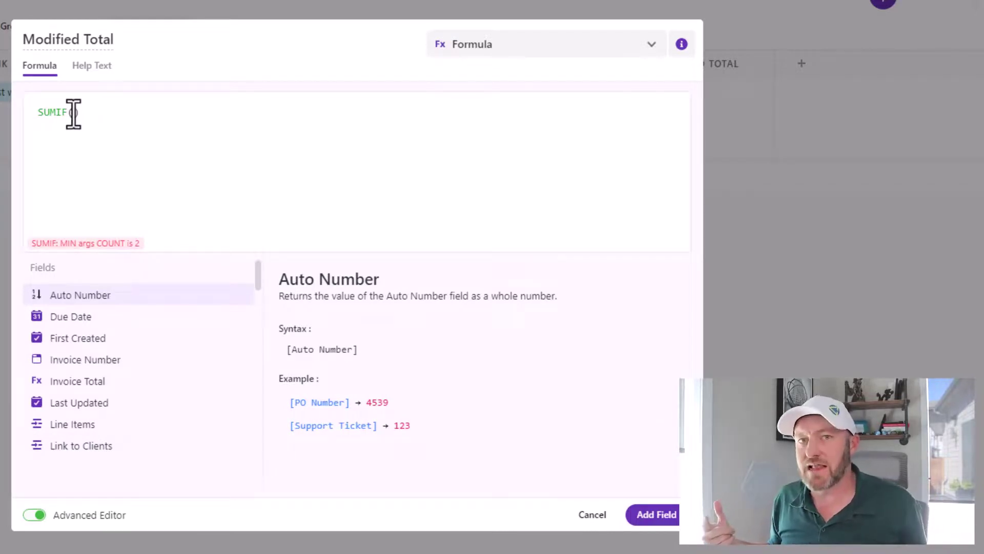
mouse_move(188, 290)
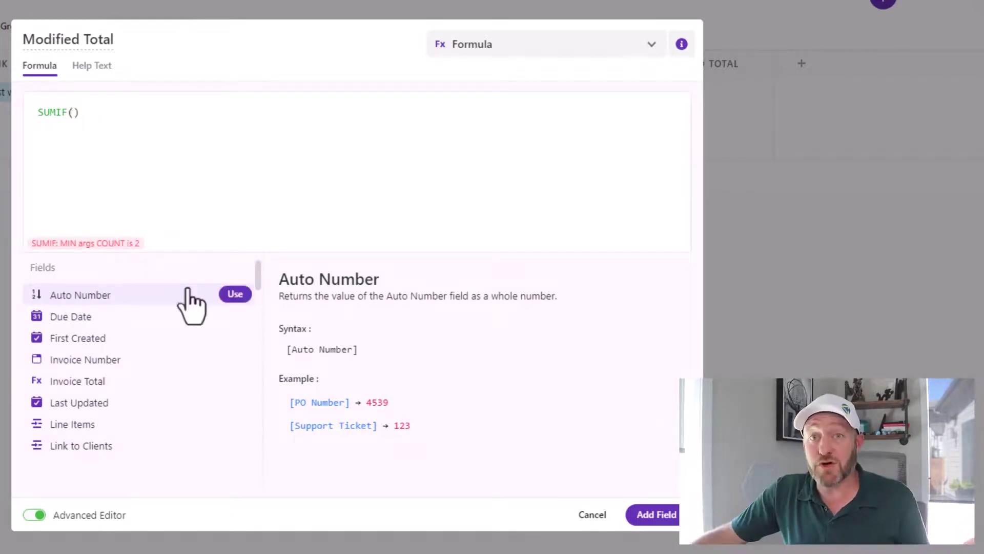
mouse_move(189, 427)
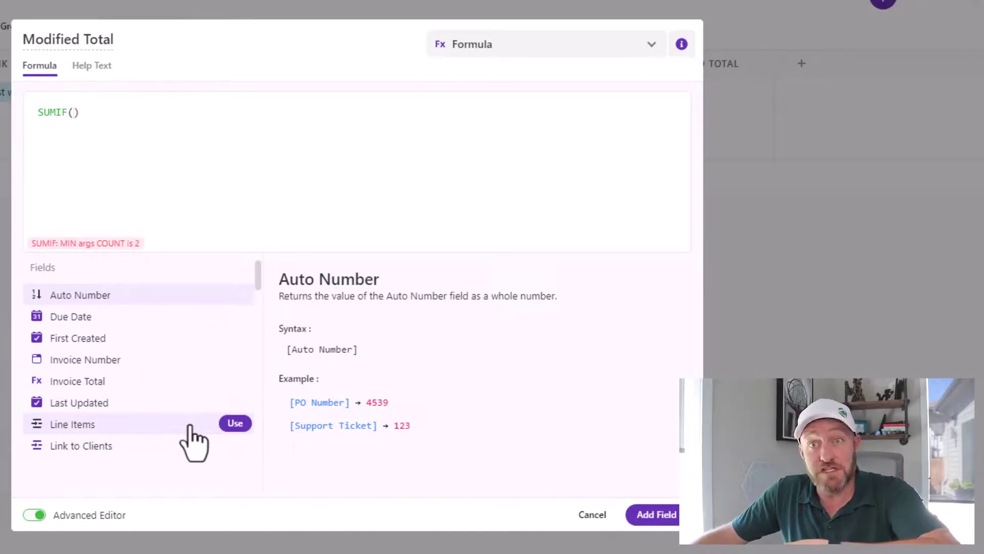
left_click(236, 424)
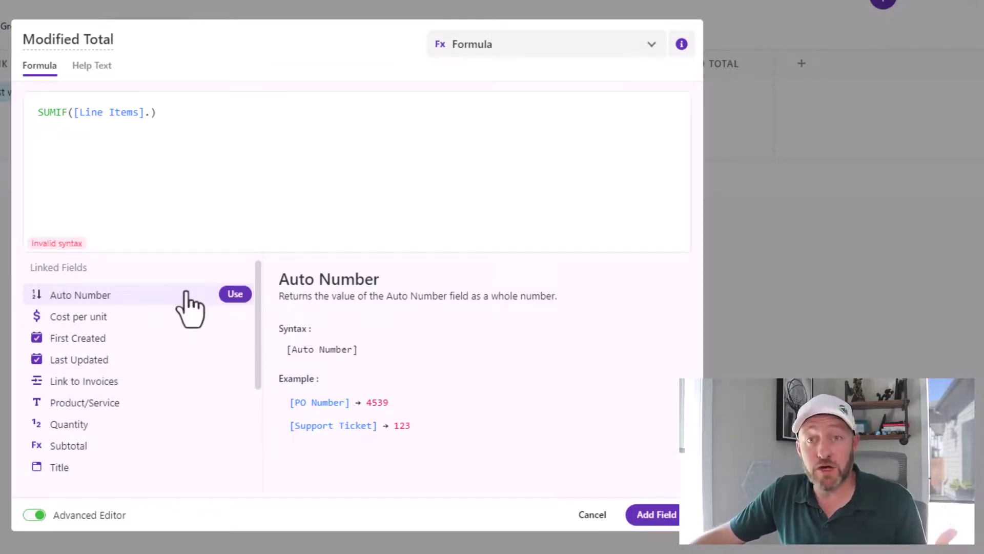
scroll(201, 331, "down", 3)
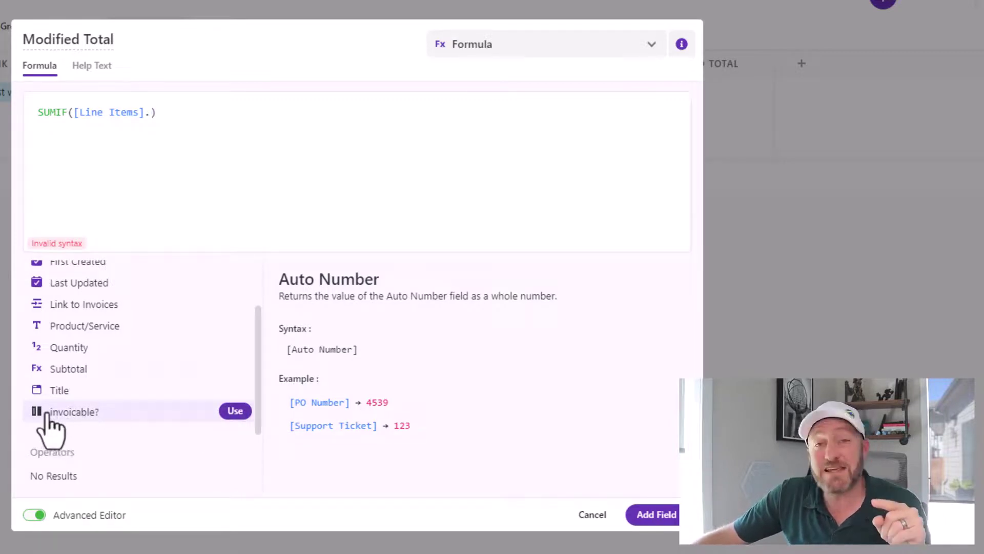
left_click(236, 411)
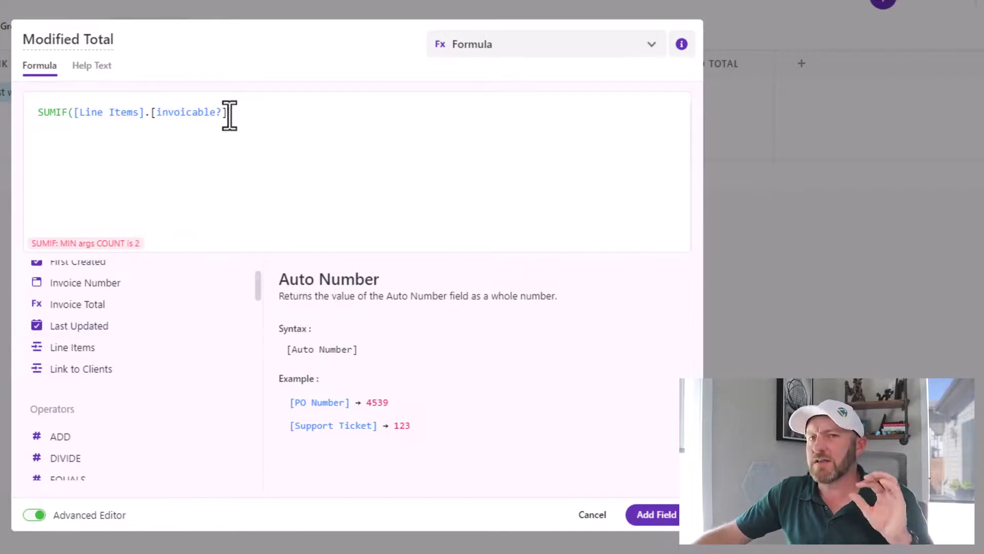
Remove the invoicable? reference, leaving the formula as SUMIF([Line Items].)
left_click_drag(229, 113, 152, 114)
key("BackSpace")
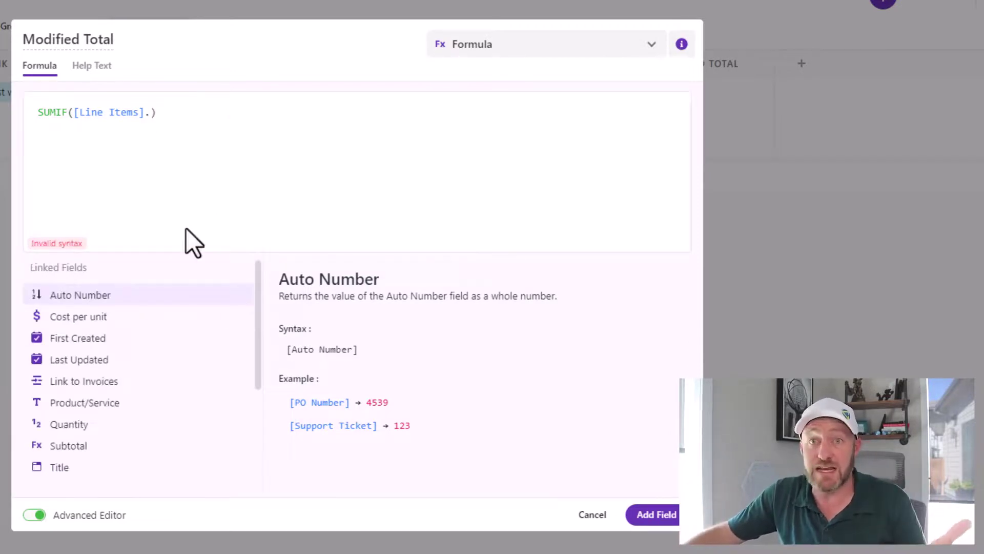
type("[")
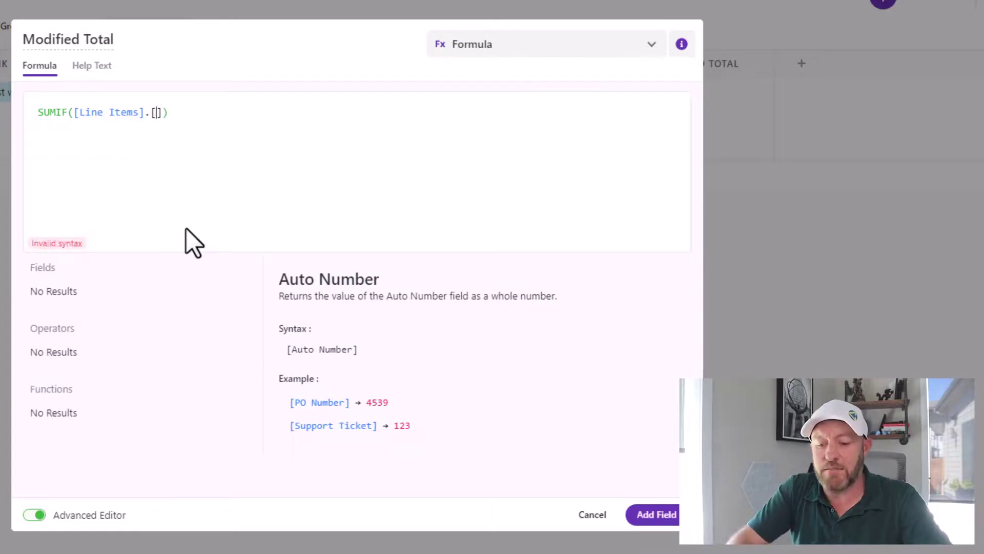
type("Invoiceable?")
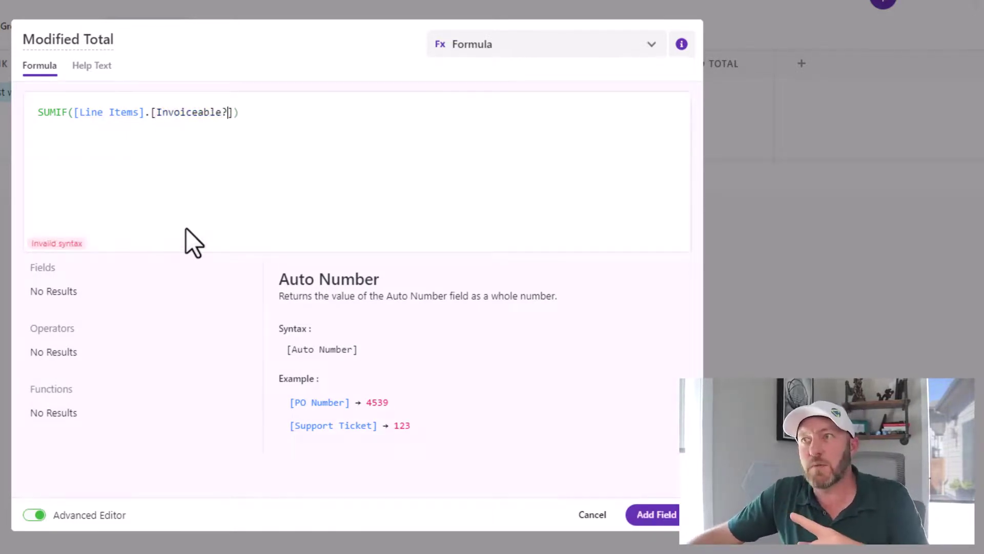
left_click_drag(153, 112, 247, 113)
left_click_drag(77, 112, 194, 114)
left_click(164, 112)
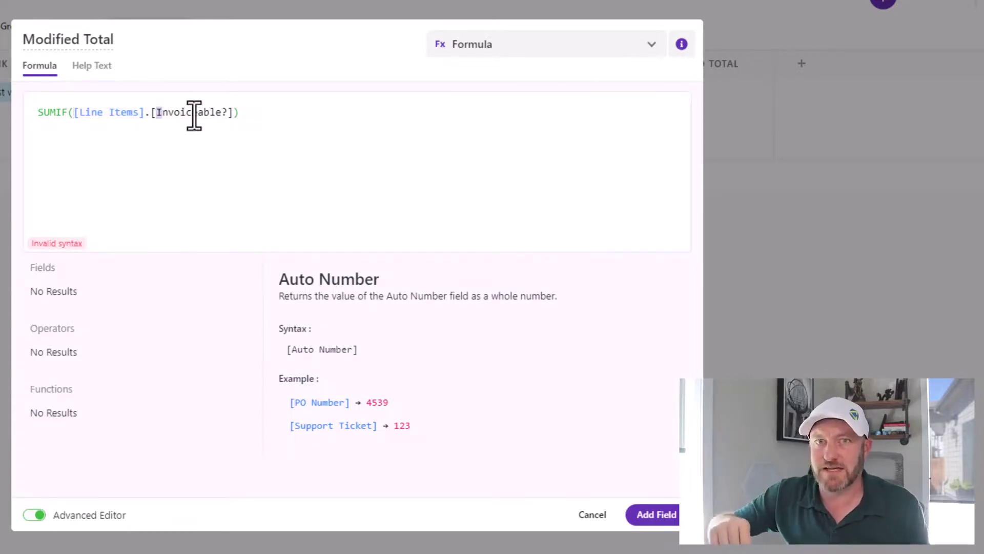
left_click(246, 118)
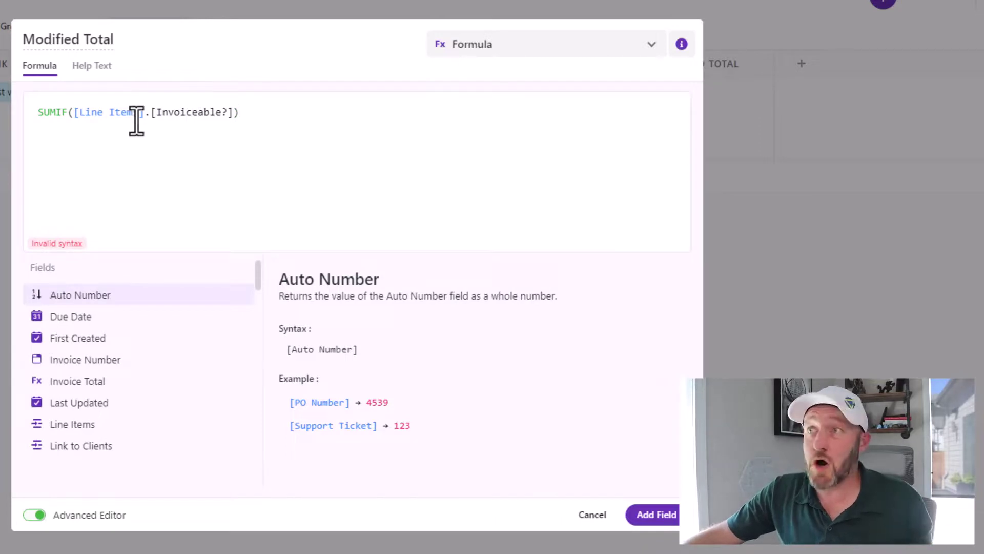
left_click_drag(152, 111, 235, 115)
key("BackSpace")
scroll(159, 384, "down", 3)
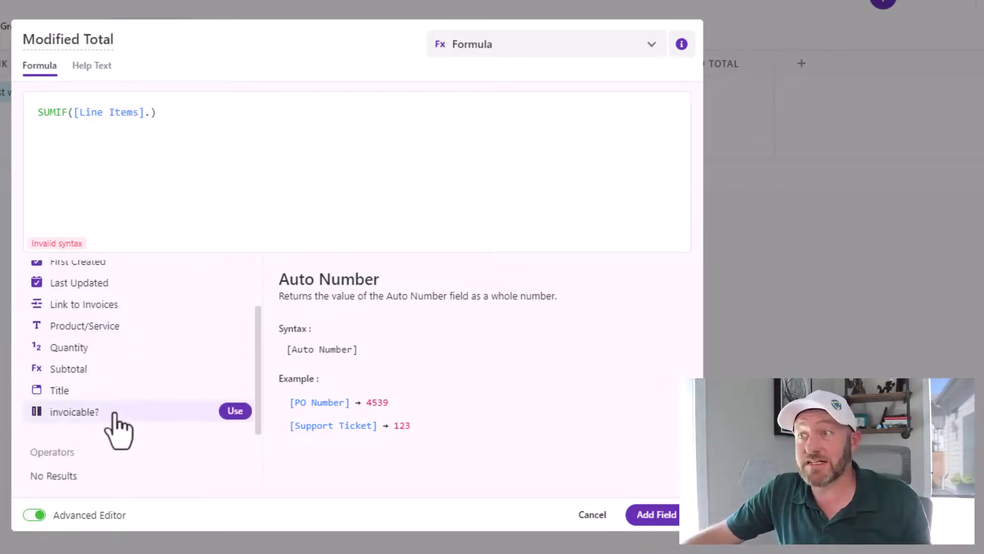
Add the condition [Line Items].[invoicable?]=="Yes" to the SUMIF
left_click(234, 410)
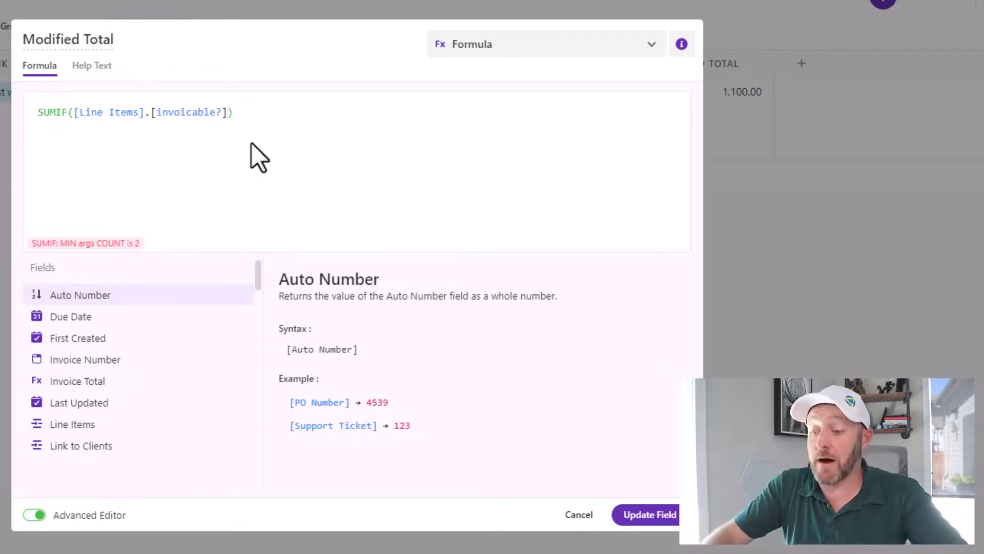
type("==")
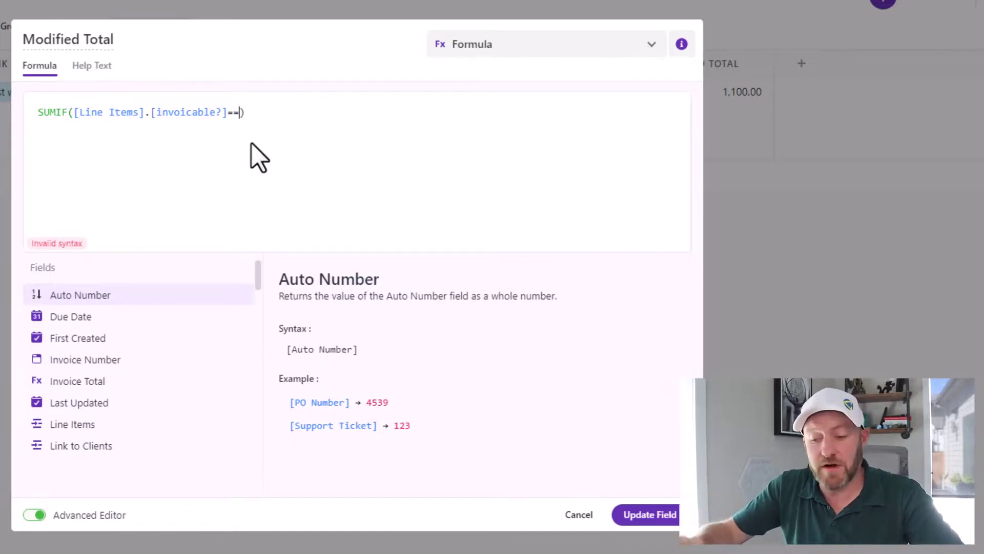
type("\"\"")
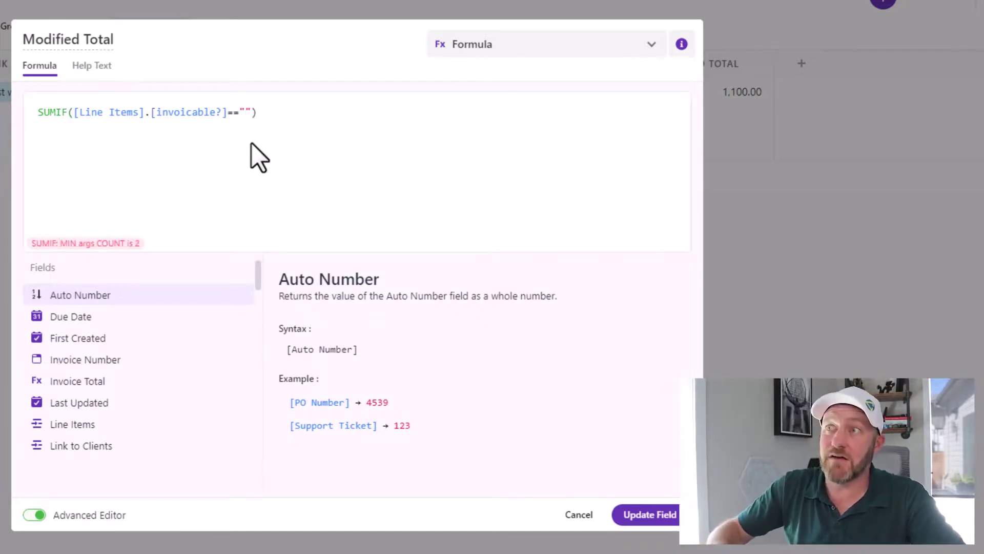
type("Yes")
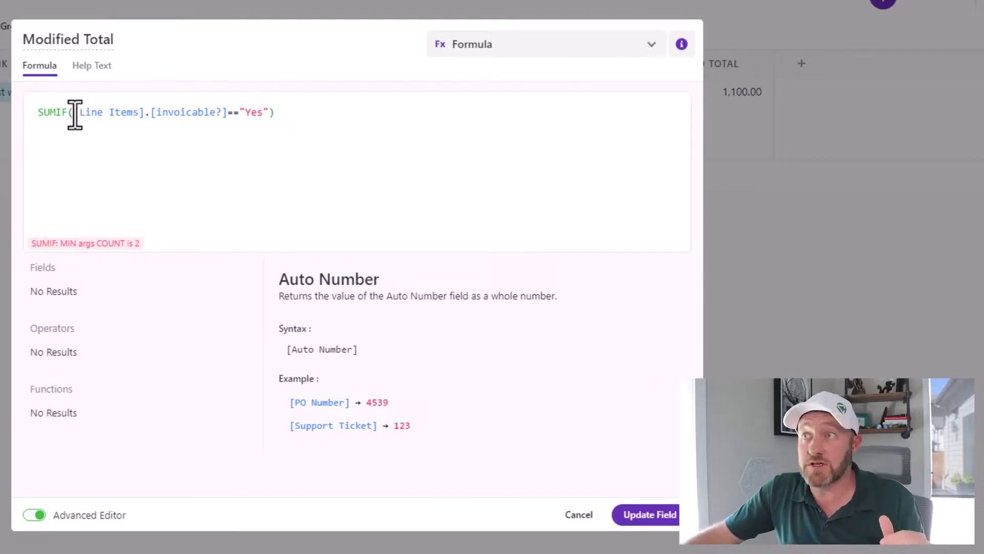
left_click_drag(75, 113, 272, 114)
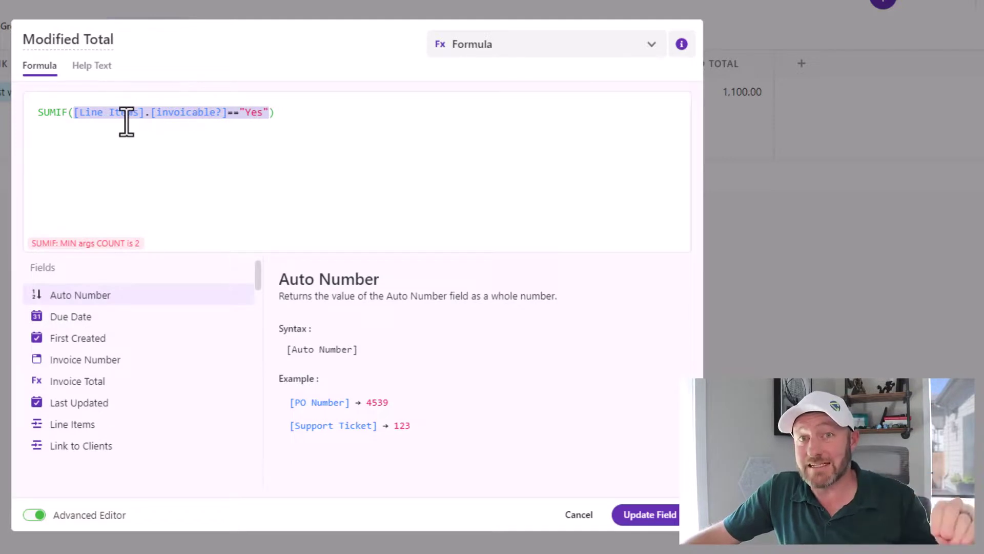
left_click(274, 113)
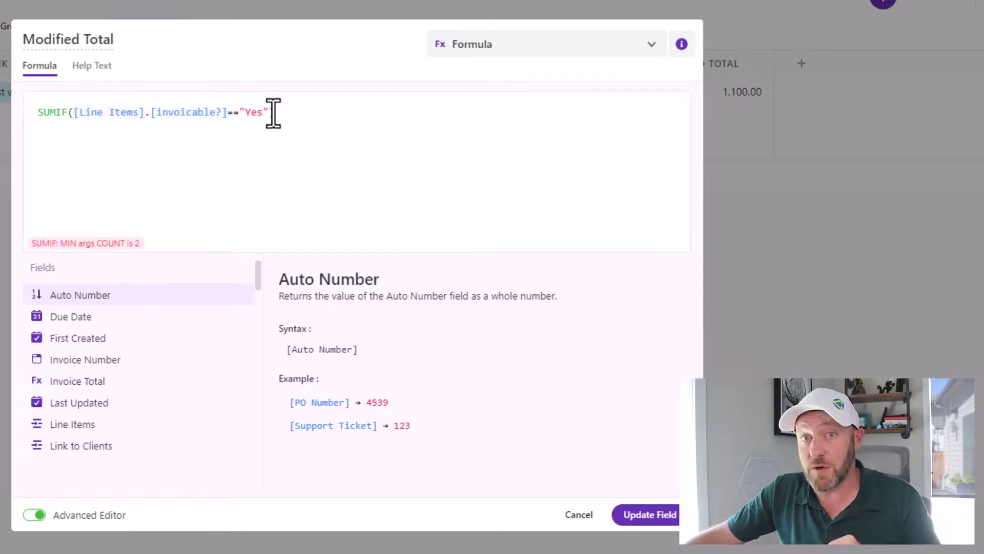
Add [Line Items].[Subtotal] as the SUMIF's second argument to sum
type(")")
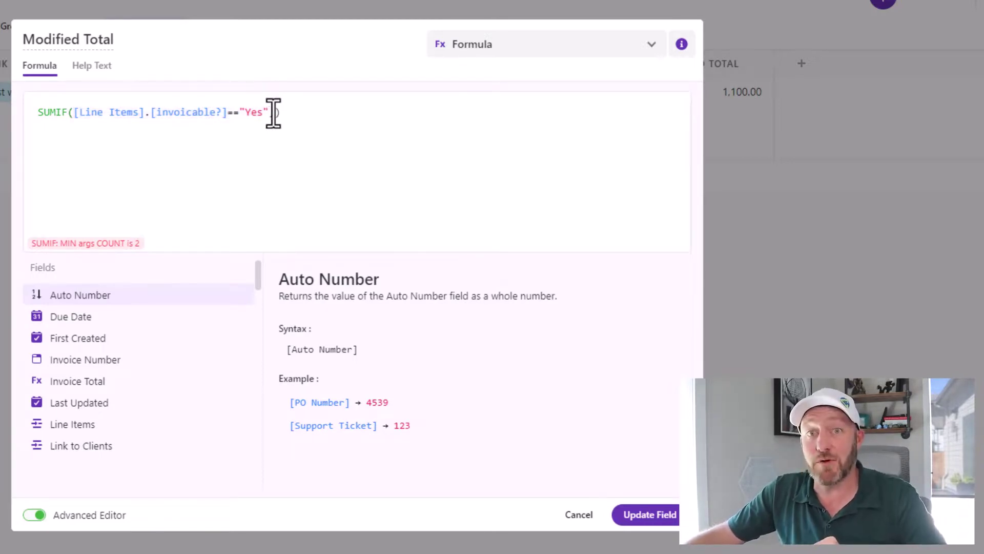
type(",")
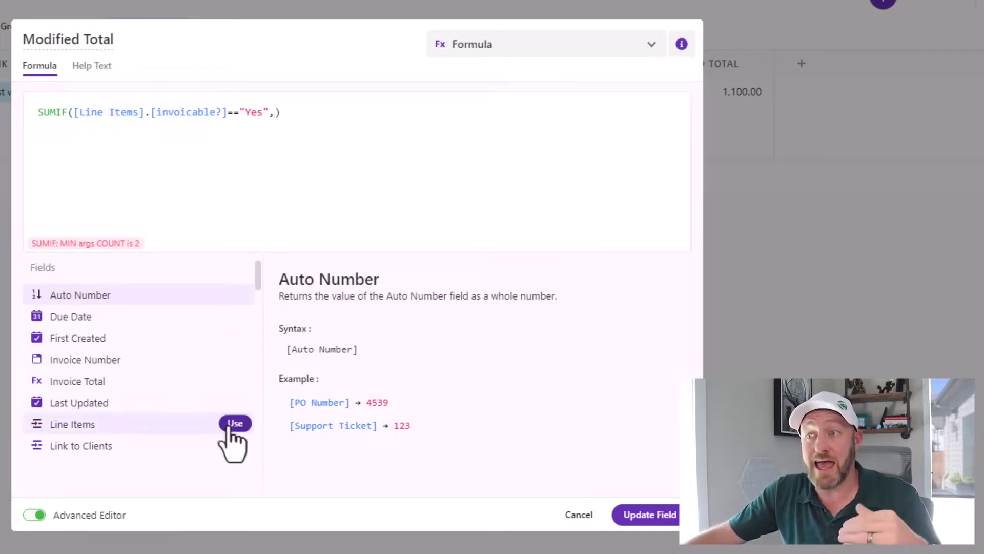
left_click(230, 427)
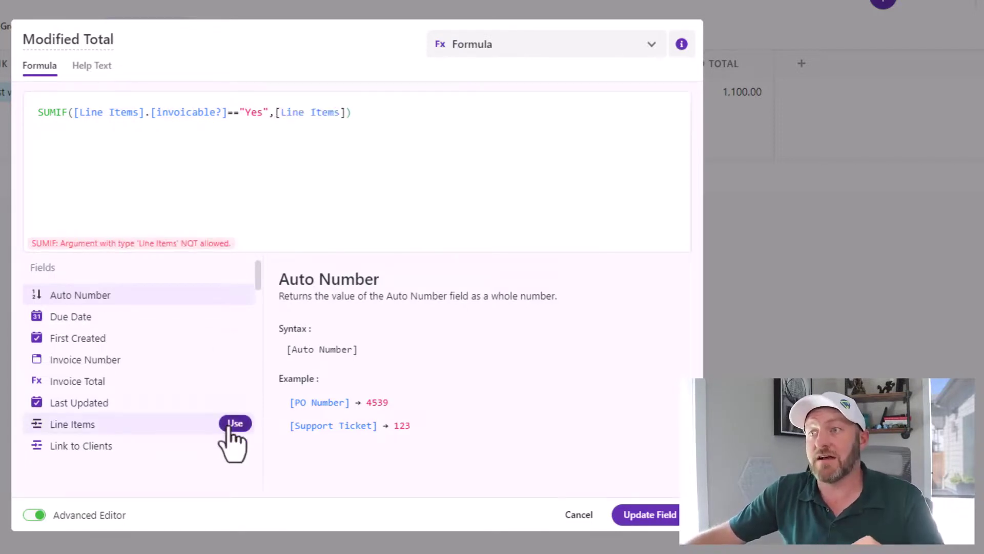
type(".")
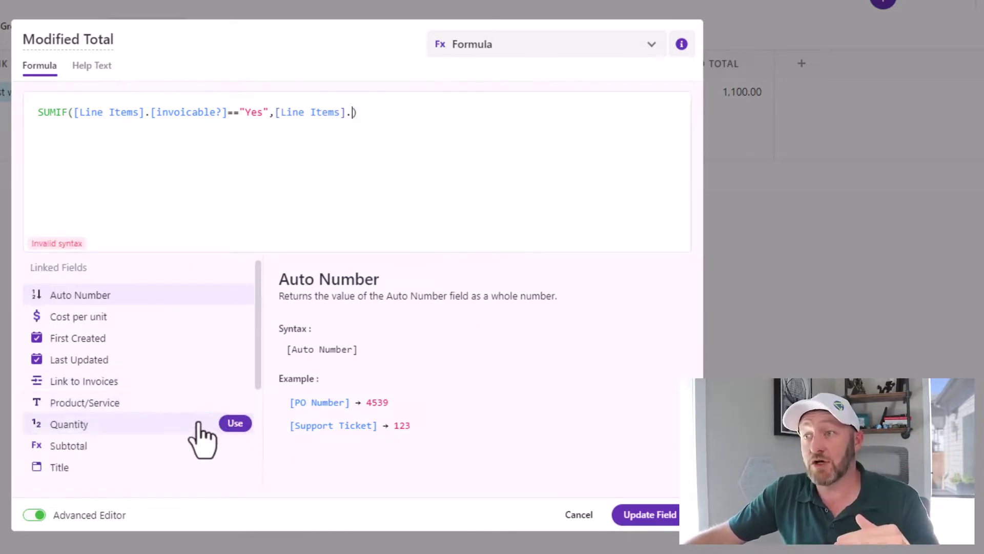
left_click(234, 445)
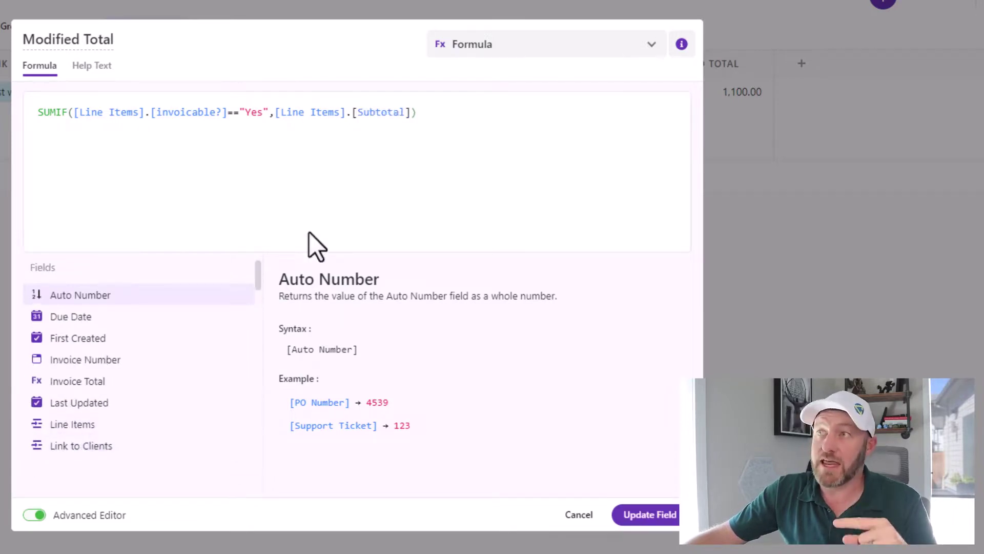
left_click_drag(275, 114, 414, 115)
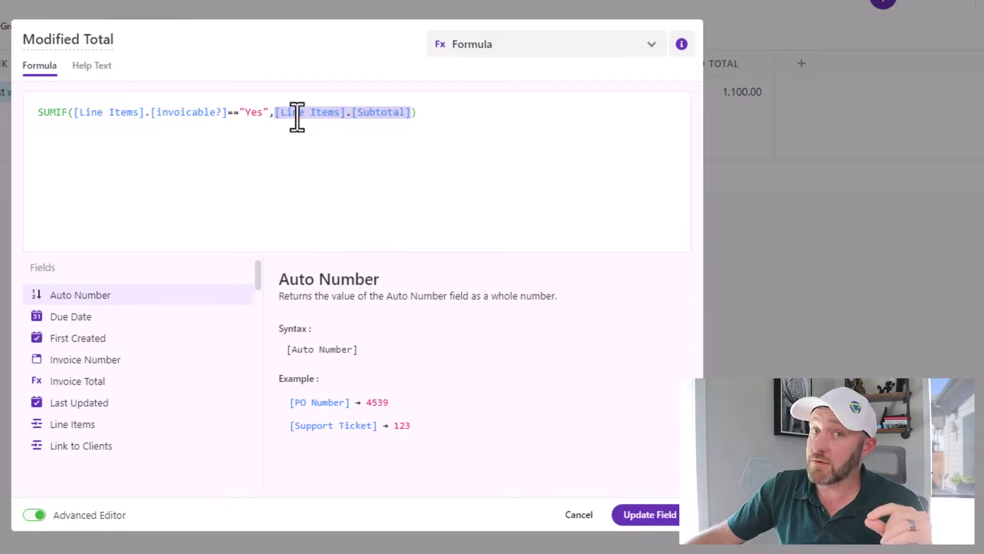
left_click(371, 117)
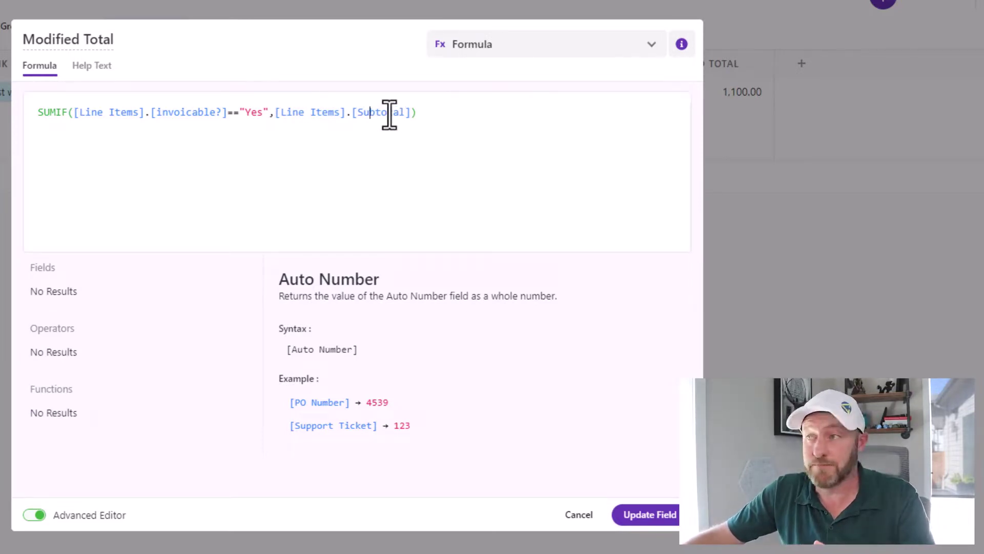
Save the Modified Total field, narrow its column, and switch Hot Tub's Invoicable? on in Line Items
left_click(661, 514)
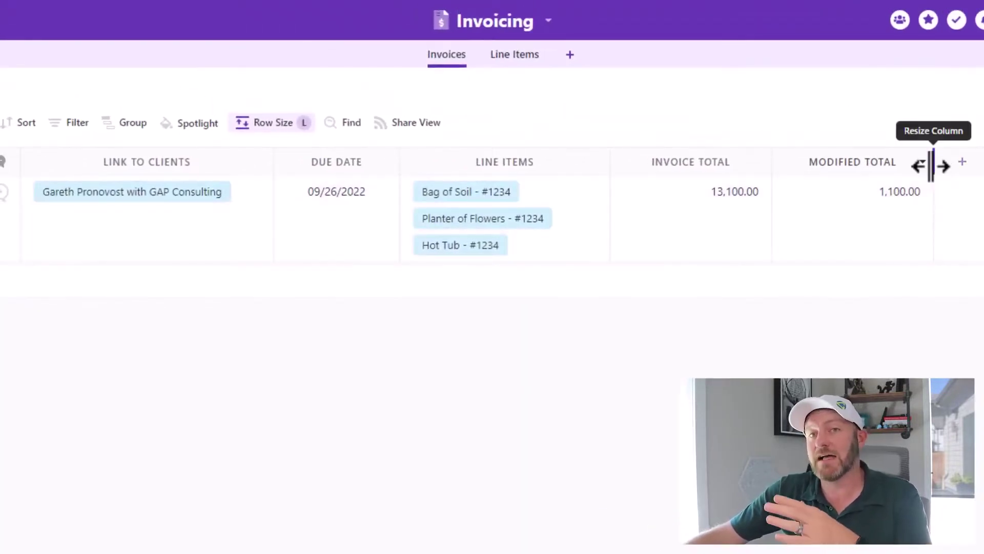
mouse_move(934, 163)
left_mouse_down()
mouse_move(905, 164)
mouse_move(914, 163)
left_mouse_up()
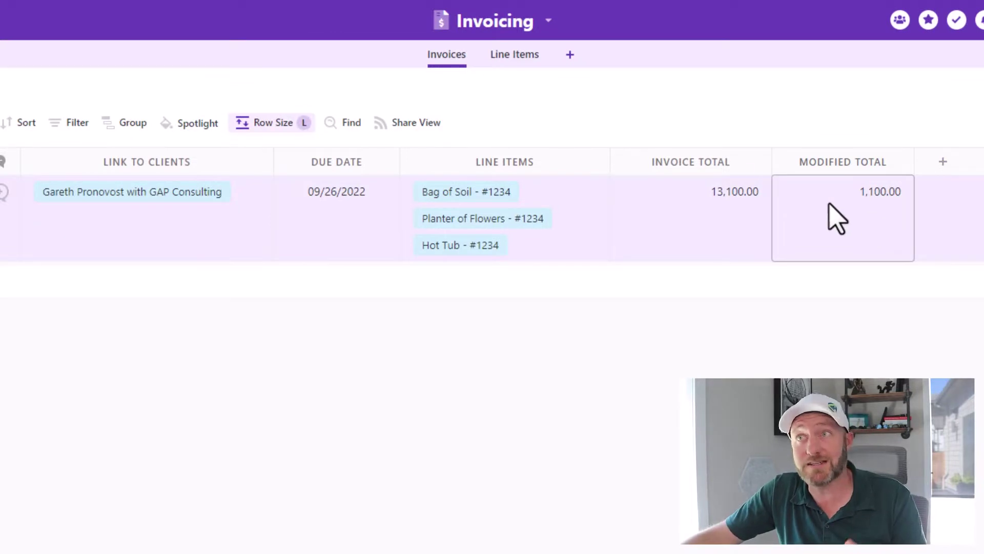
left_click(521, 55)
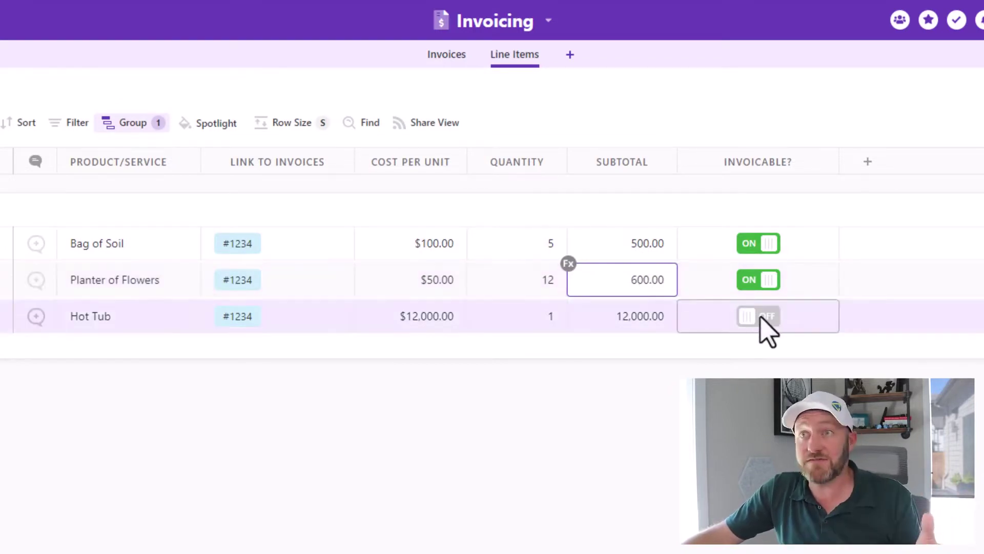
left_click(769, 323)
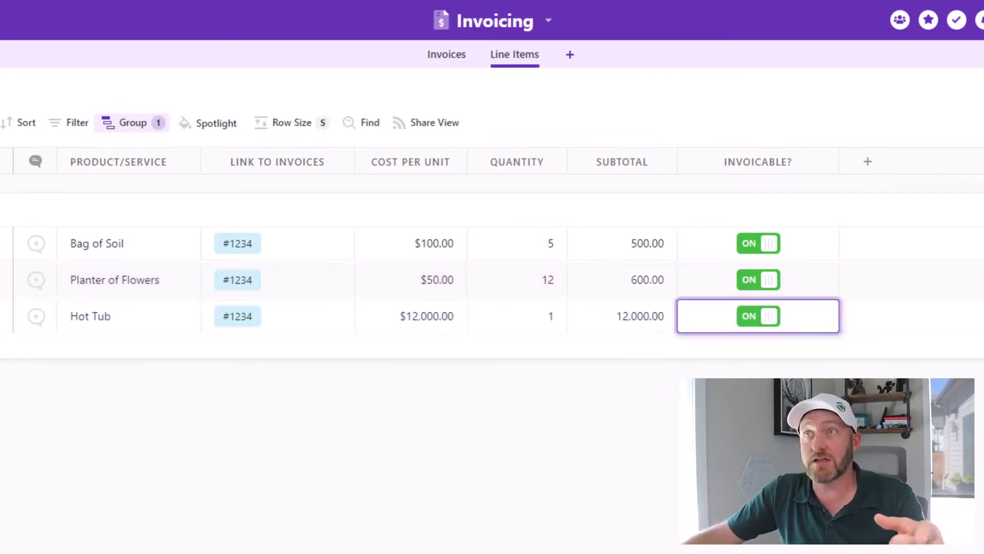
left_click(444, 57)
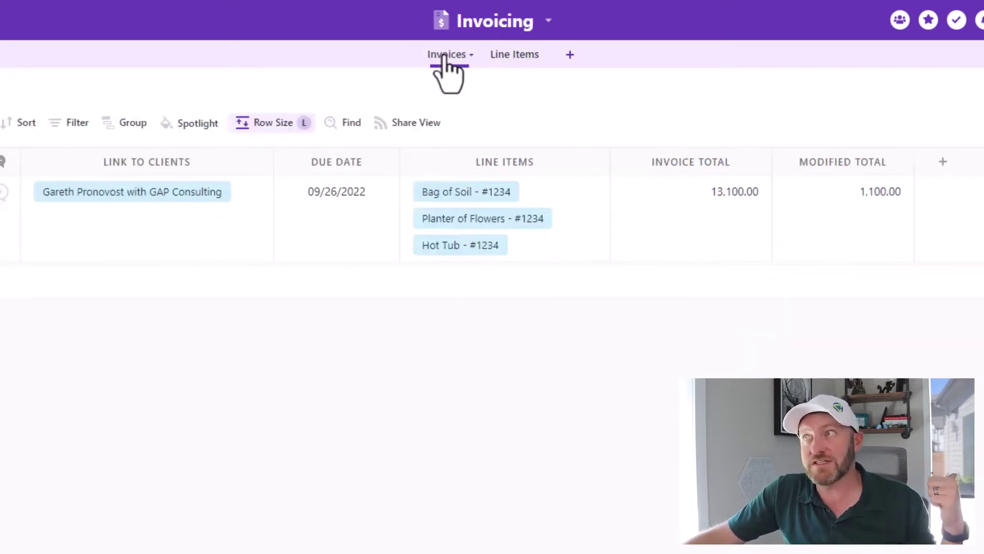
left_click(840, 222)
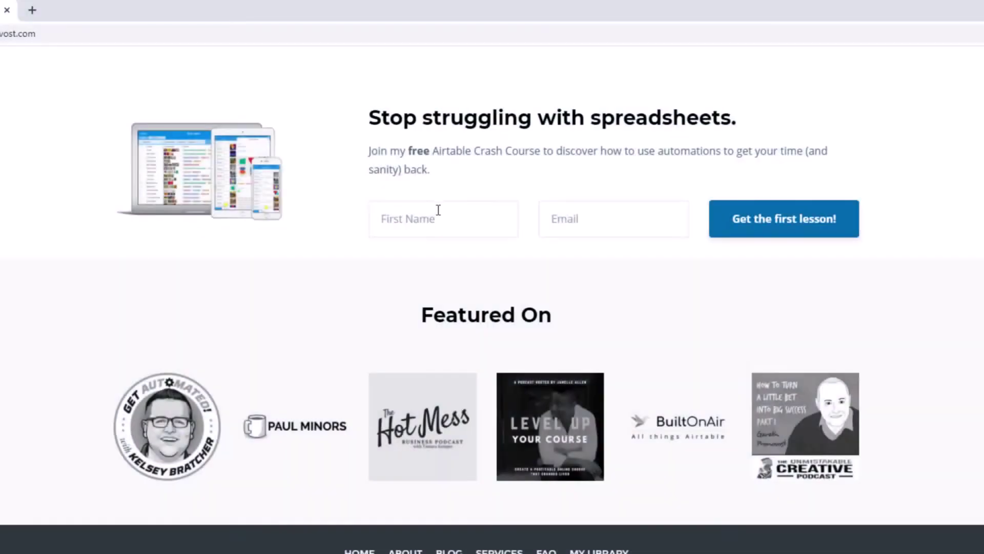
Enter a first name and accept the autofilled e-mail address on the signup form
left_click(437, 218)
type("Gareth")
key("Tab")
type("garet")
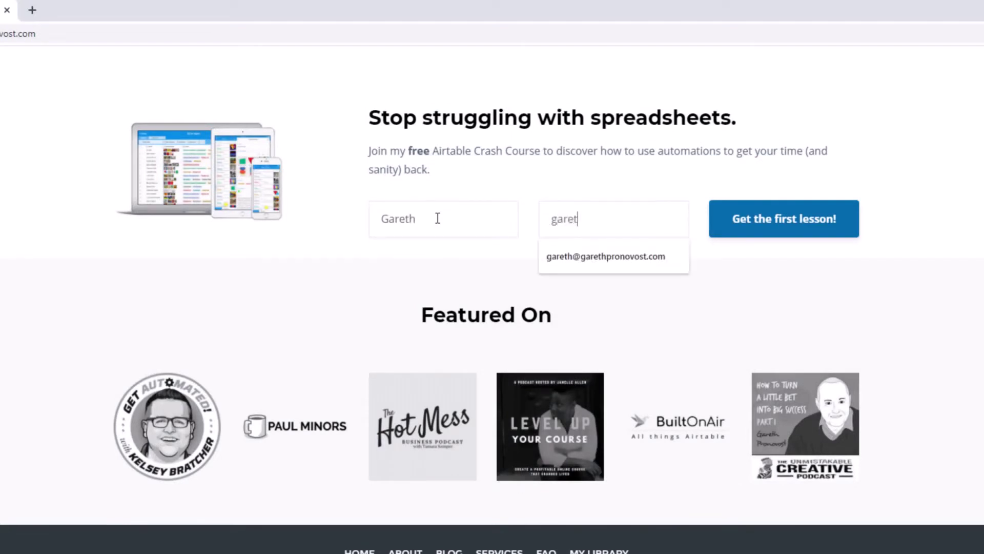
key("Down")
key("Return")
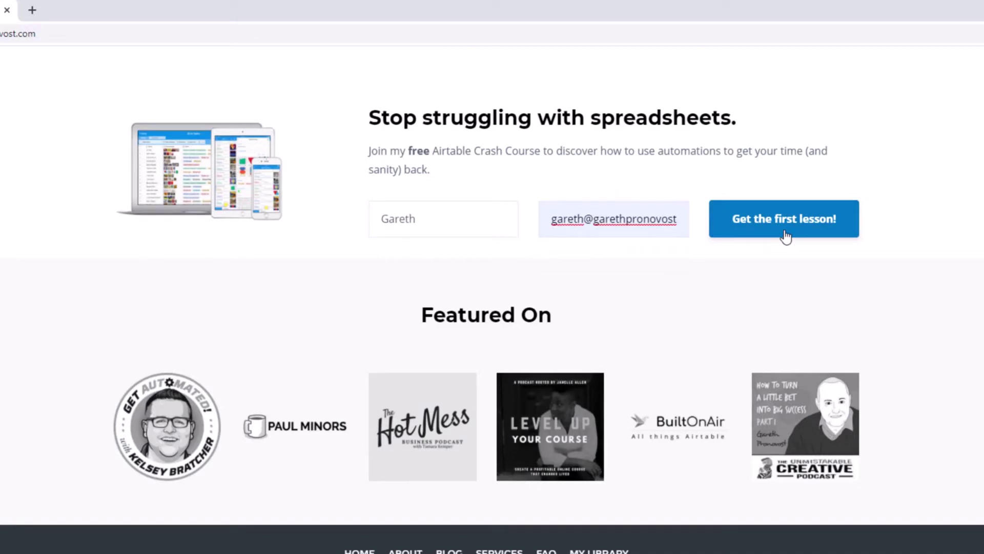
Open the Services page and scroll to the three support option cards
scroll(786, 237, "up", 20)
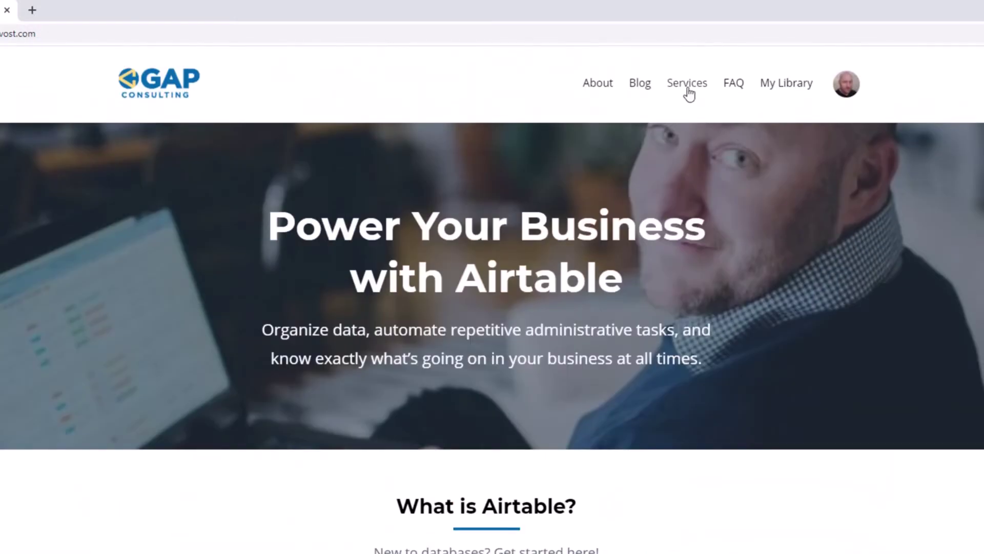
left_click(689, 94)
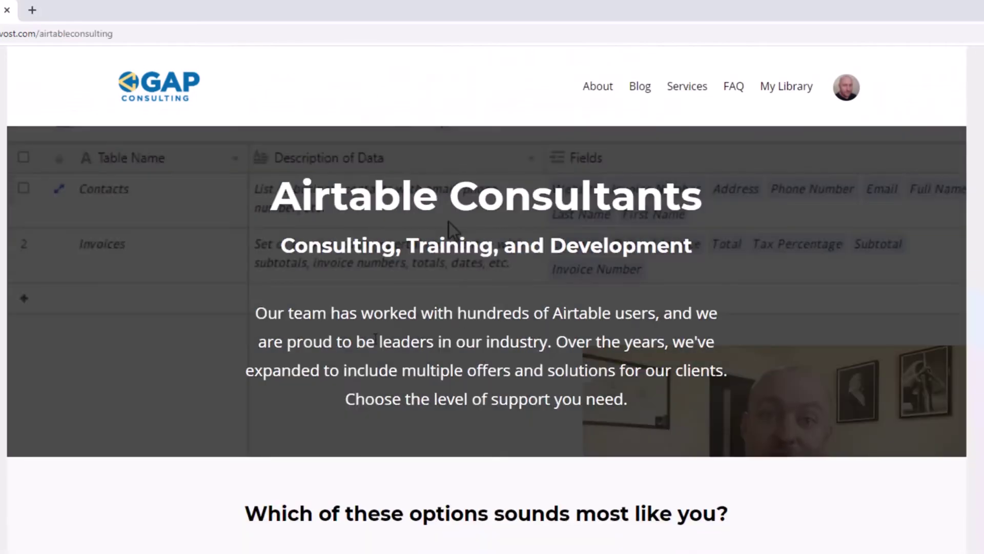
scroll(369, 340, "down", 10)
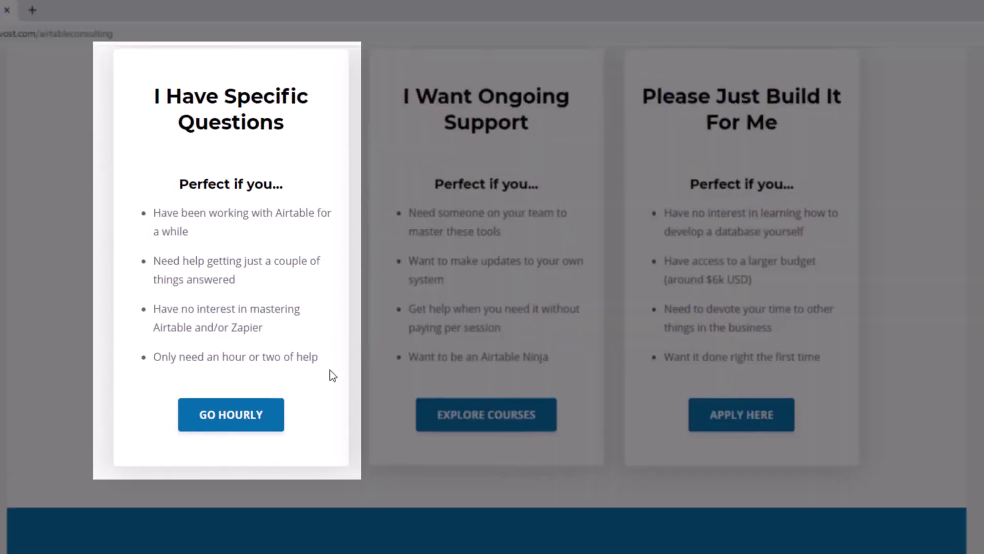